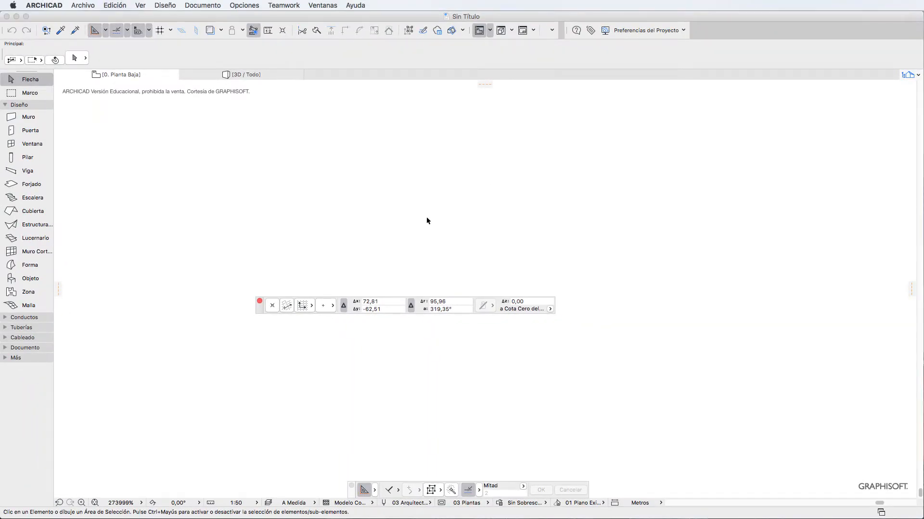
Step: Dock the floating coordinates palette directly above the status bar, with the control box palette placed beside it
drag(258, 311, 59, 496)
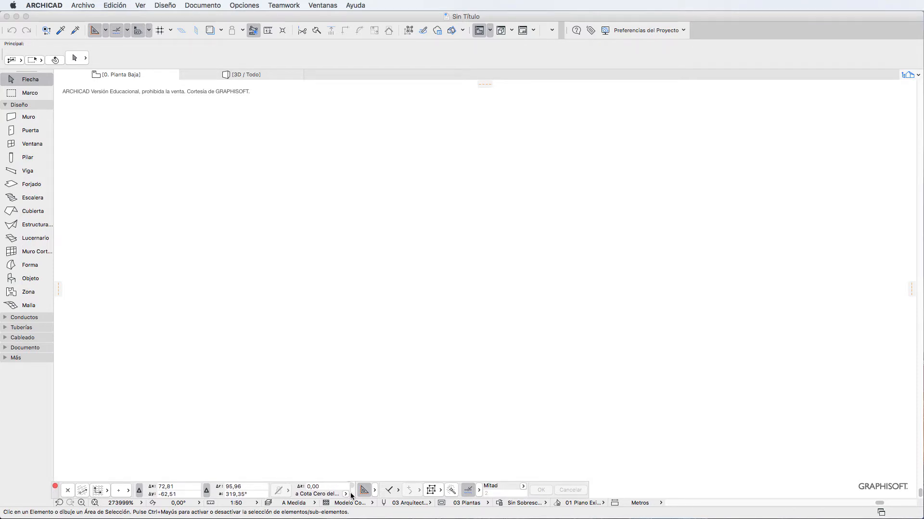
drag(352, 496, 355, 496)
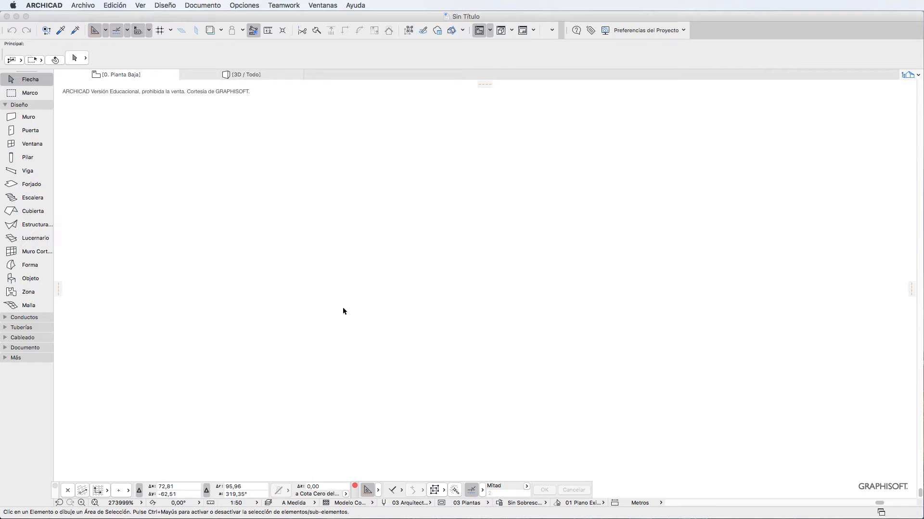
Step: Zoom the floor plan out until the project origin is in view, and examine the origin marker up close
click(142, 503)
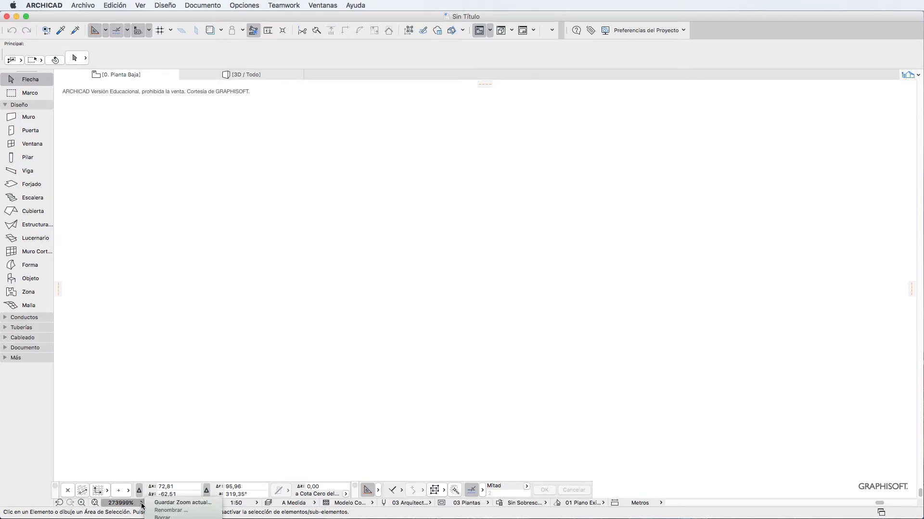
click(166, 518)
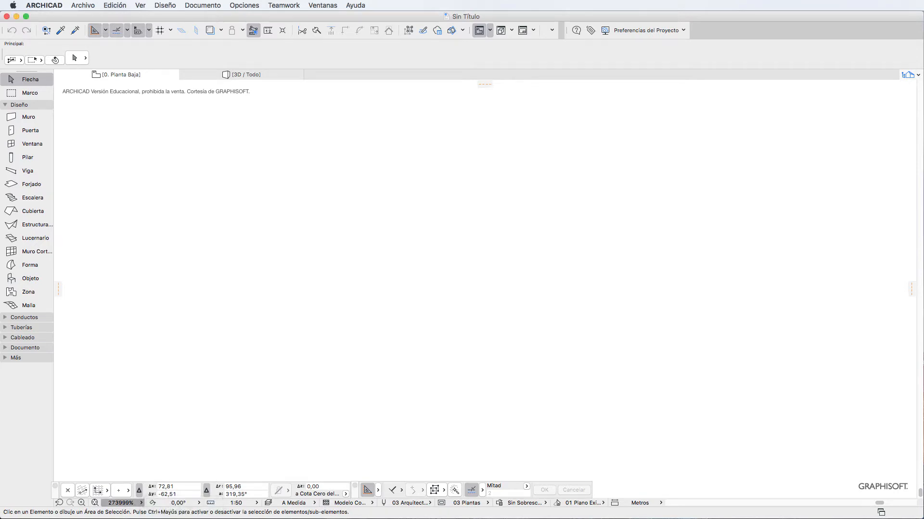
scroll(324, 446, down, 5)
scroll(322, 445, down, 5)
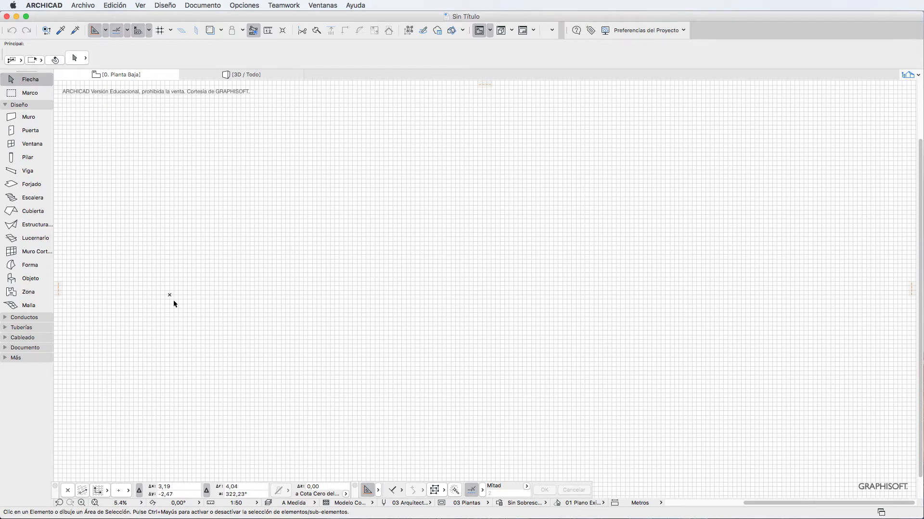
scroll(116, 299, up, 3)
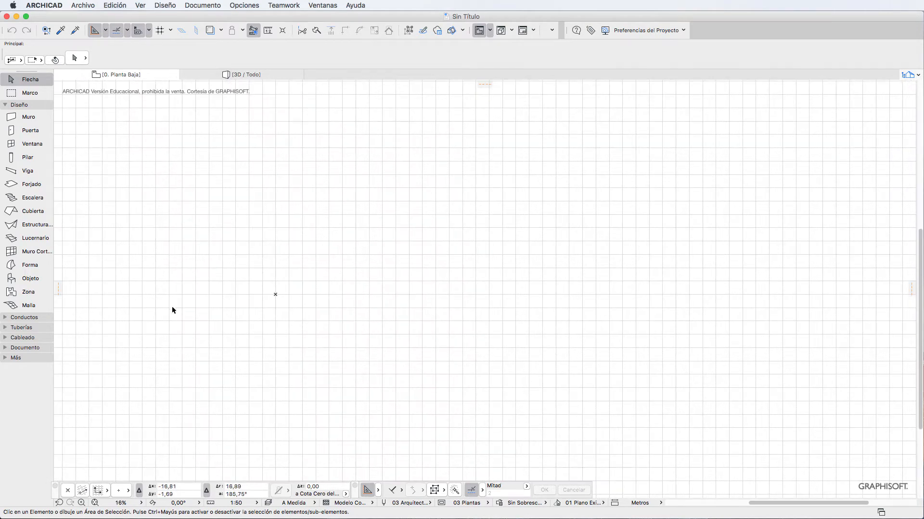
scroll(269, 305, up, 3)
scroll(269, 286, up, 1)
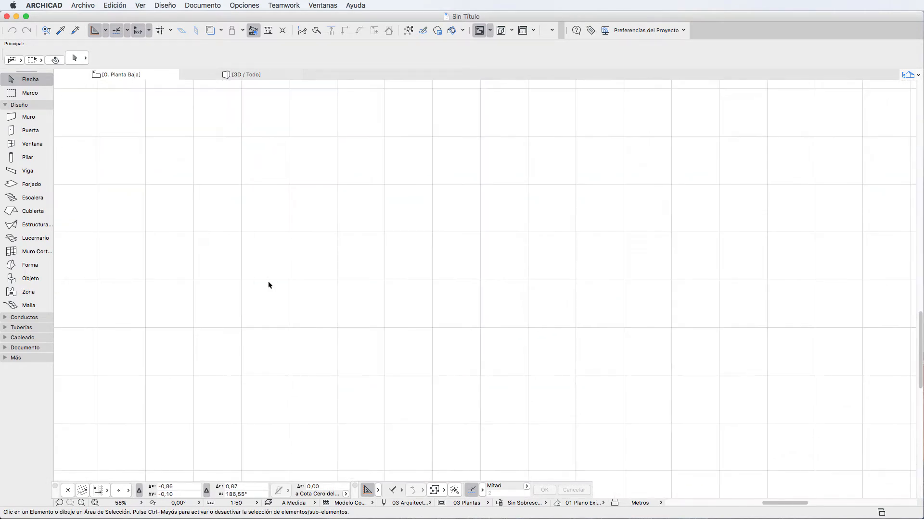
scroll(268, 285, up, 2)
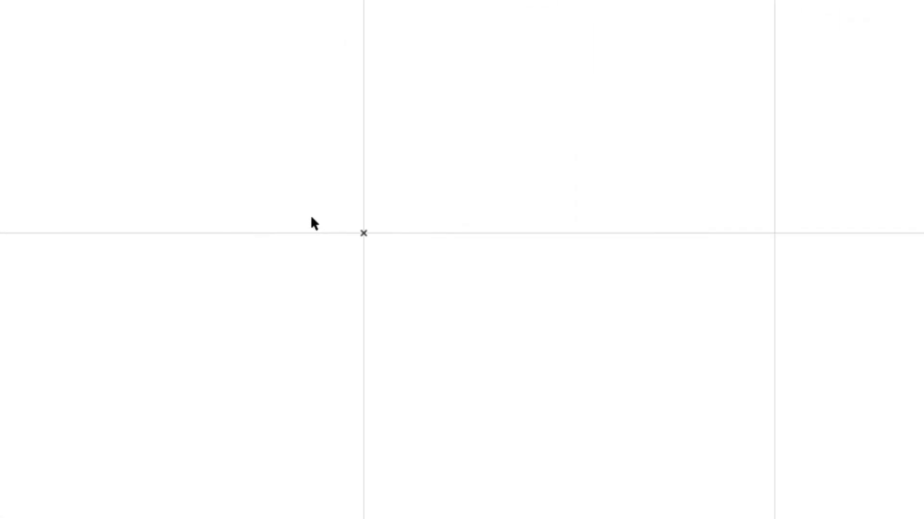
scroll(311, 217, up, 1)
scroll(312, 217, up, 2)
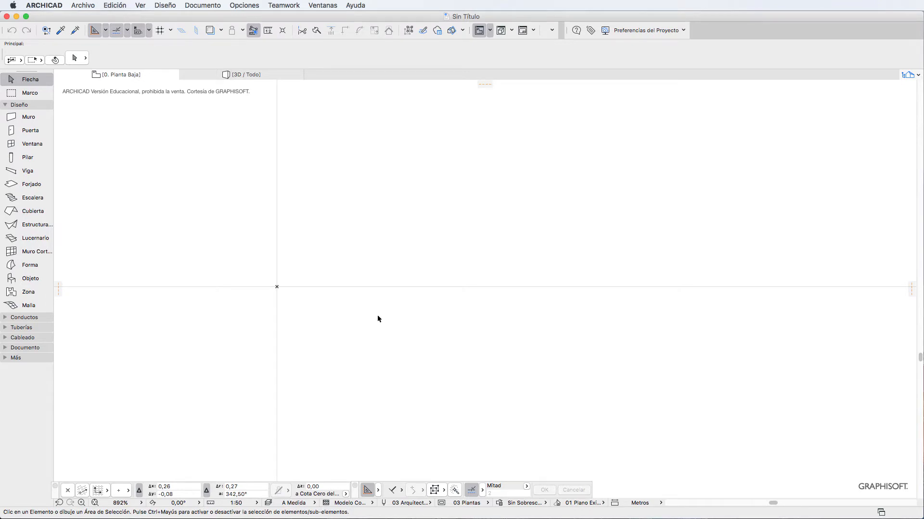
Step: Draw a small rectangular run of walls just to the right of the project origin
click(277, 288)
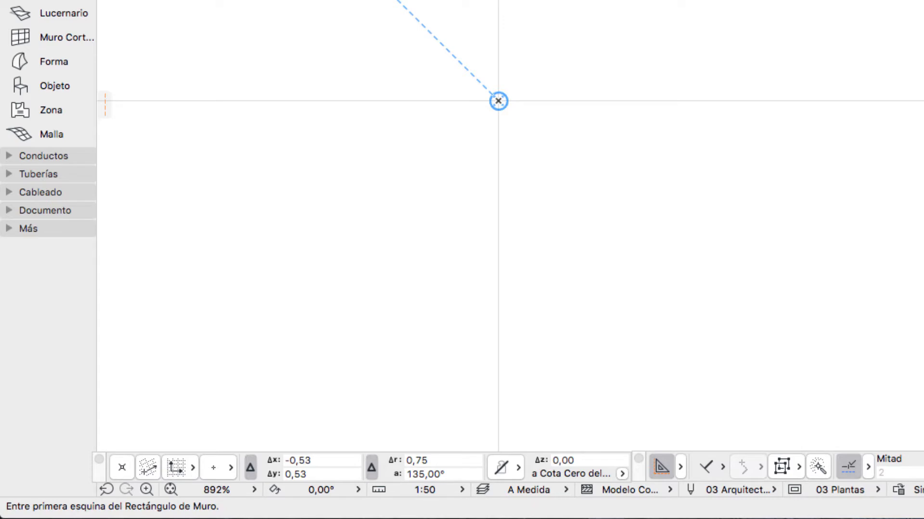
click(498, 101)
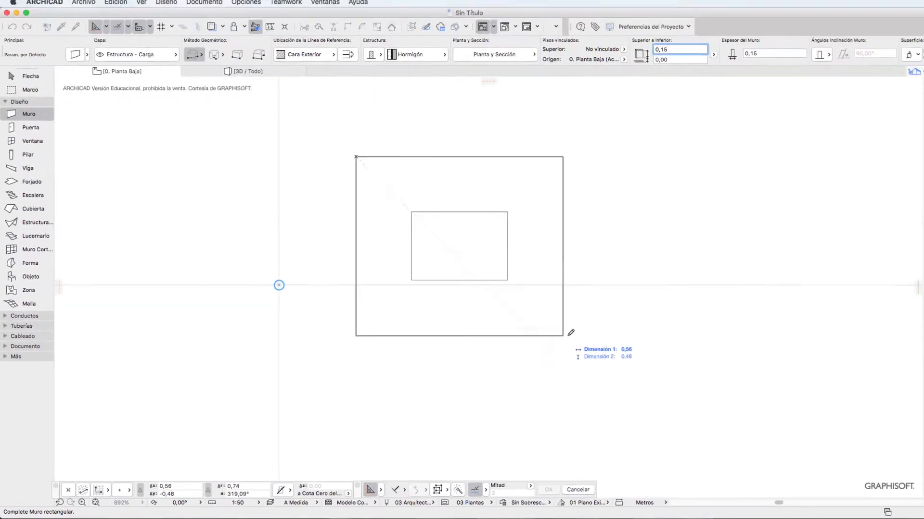
click(647, 349)
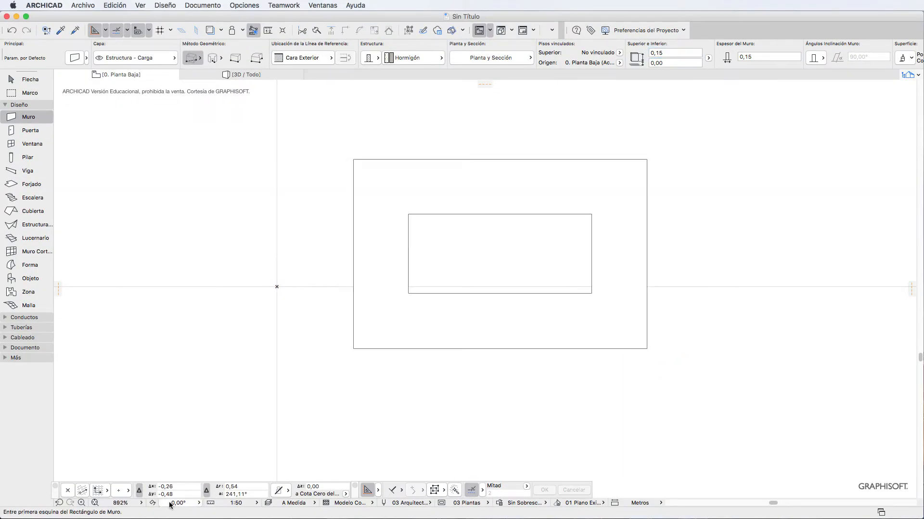
Step: Draw two more rectangular wall enclosures up and to the right of the first one, the second lower and further right
click(95, 503)
scroll(253, 442, down, 10)
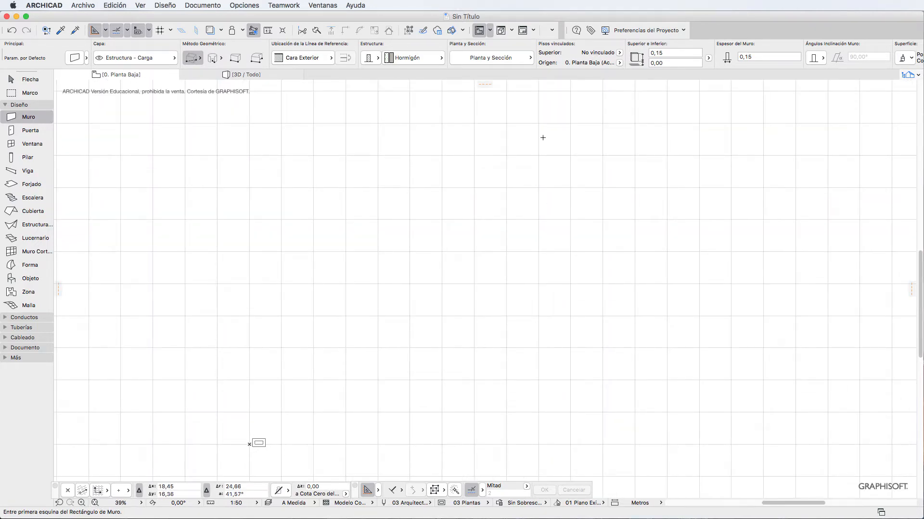
click(434, 260)
click(516, 283)
click(610, 361)
click(550, 339)
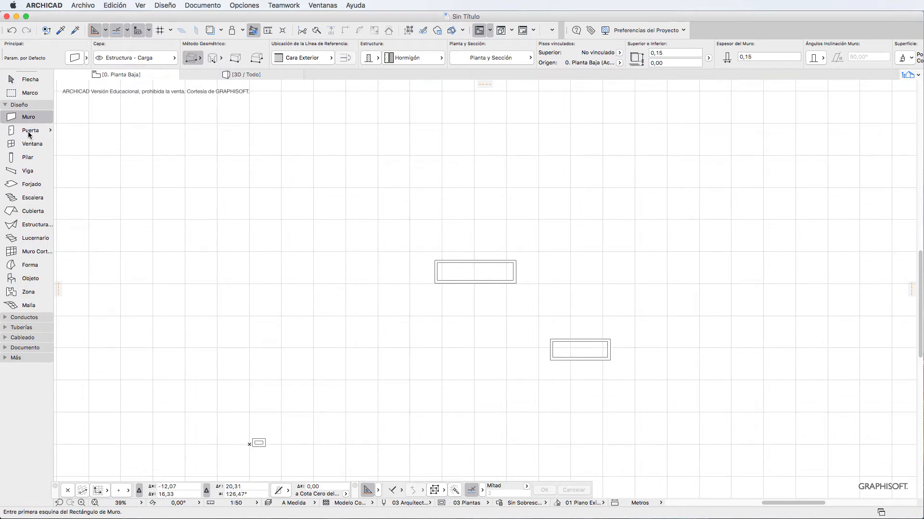
Step: Draw a rectangular slab (Forjado) that encloses all three wall rectangles and the project origin
click(27, 187)
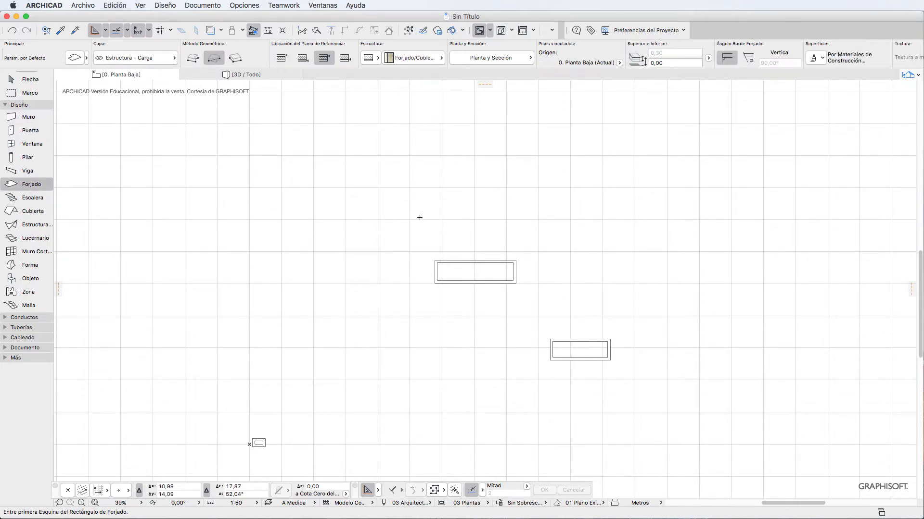
click(225, 183)
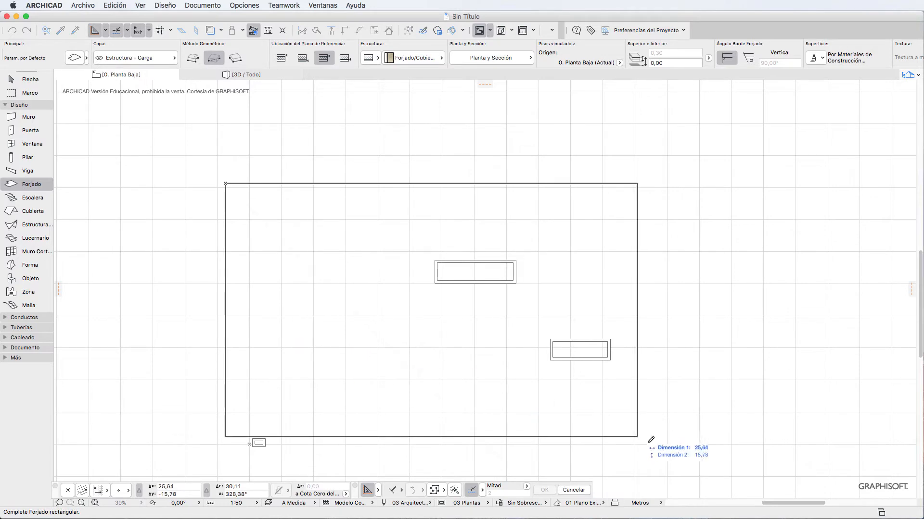
click(672, 455)
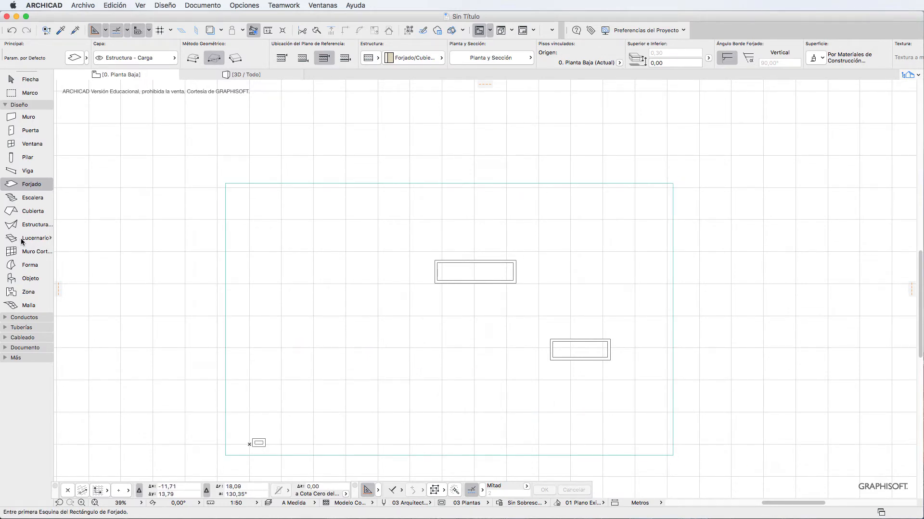
Step: Draw a circle of about 2.47 m radius centred on the slab's upper-right corner, making the layer Dibujo 2D - General visible
click(16, 357)
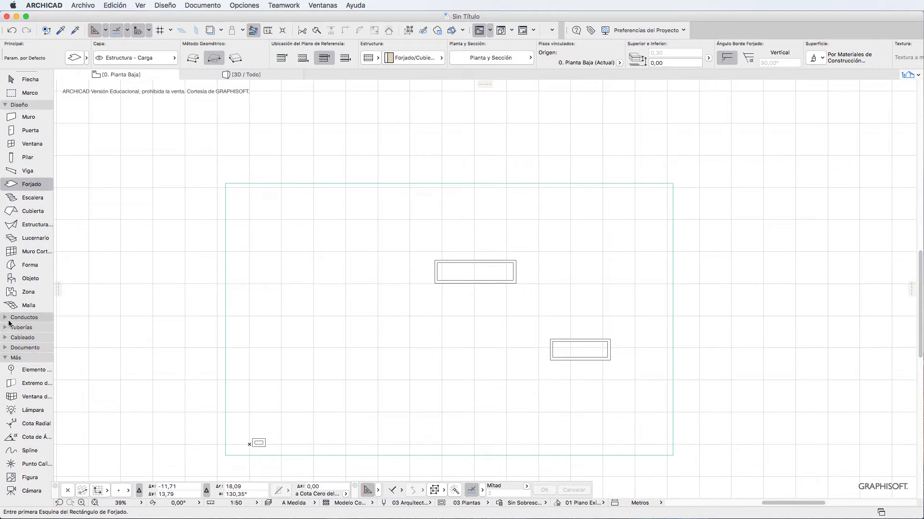
click(5, 348)
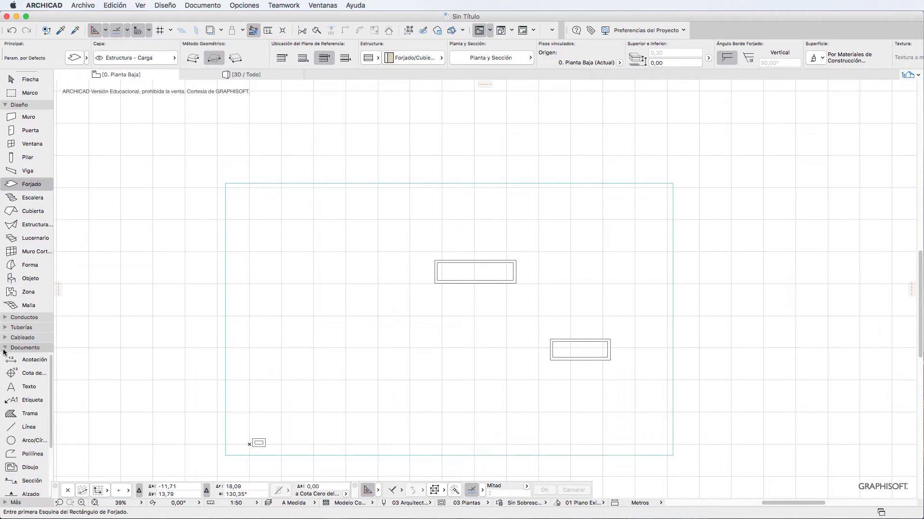
click(29, 440)
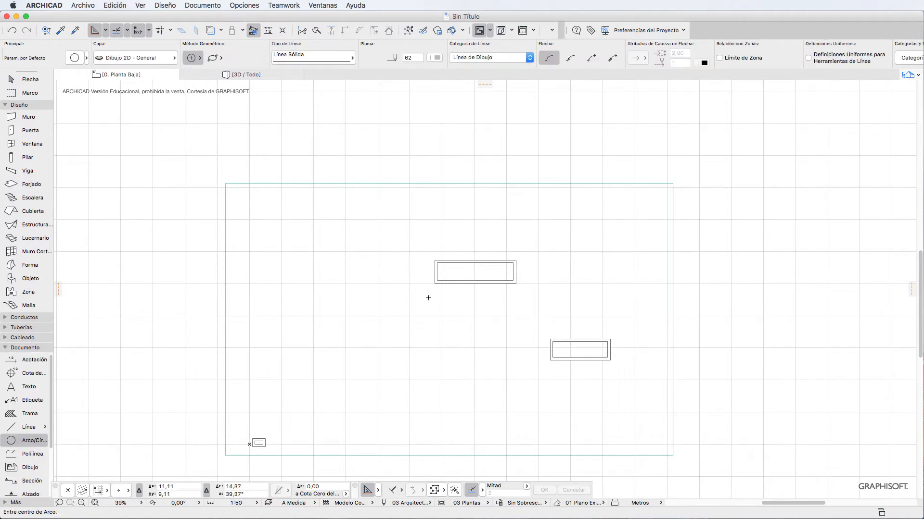
click(672, 183)
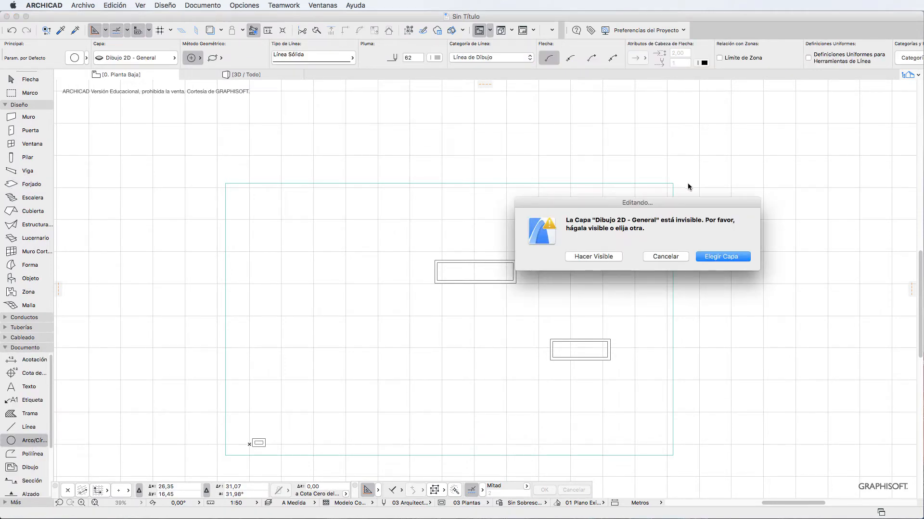
click(610, 255)
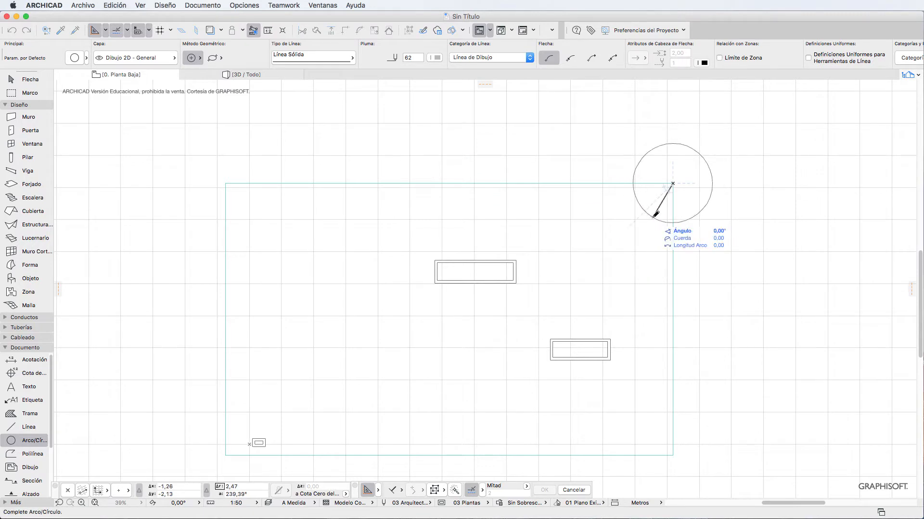
click(653, 217)
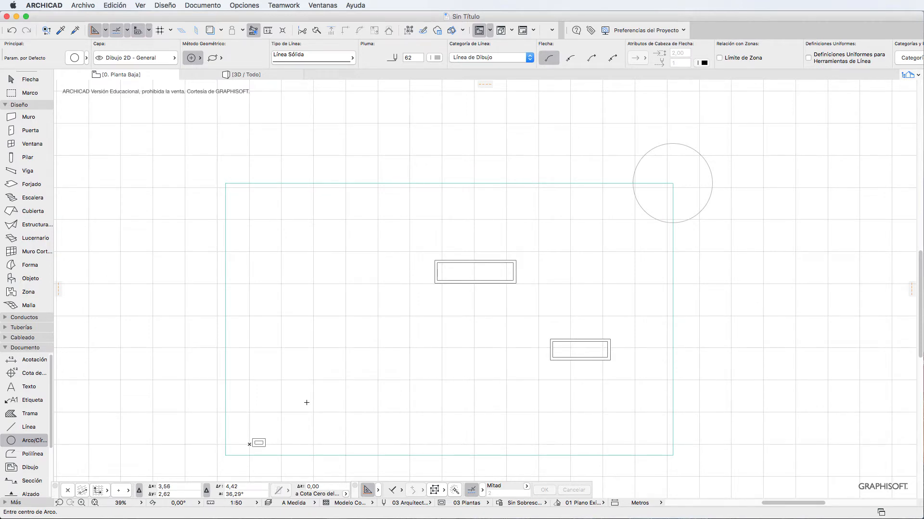
Step: Place the user origin on the slab's upper-right corner, at the centre of the circle
click(68, 491)
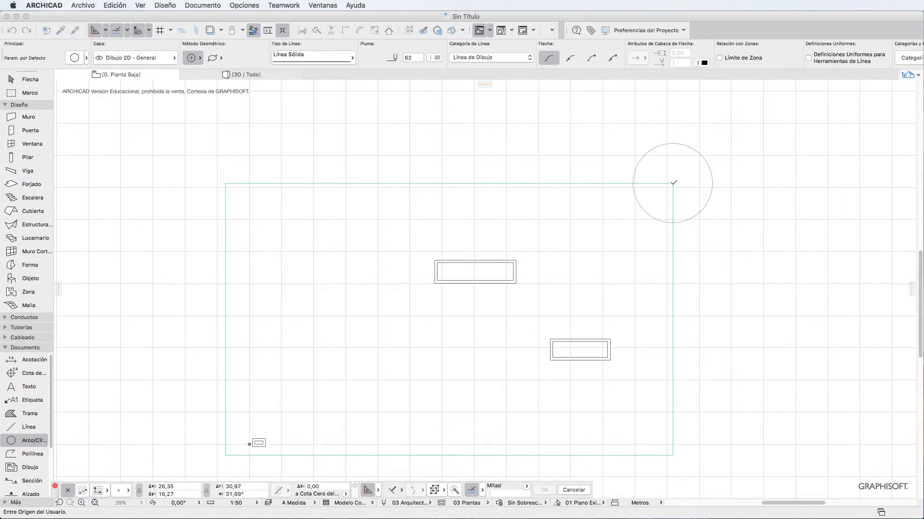
click(673, 183)
click(673, 183)
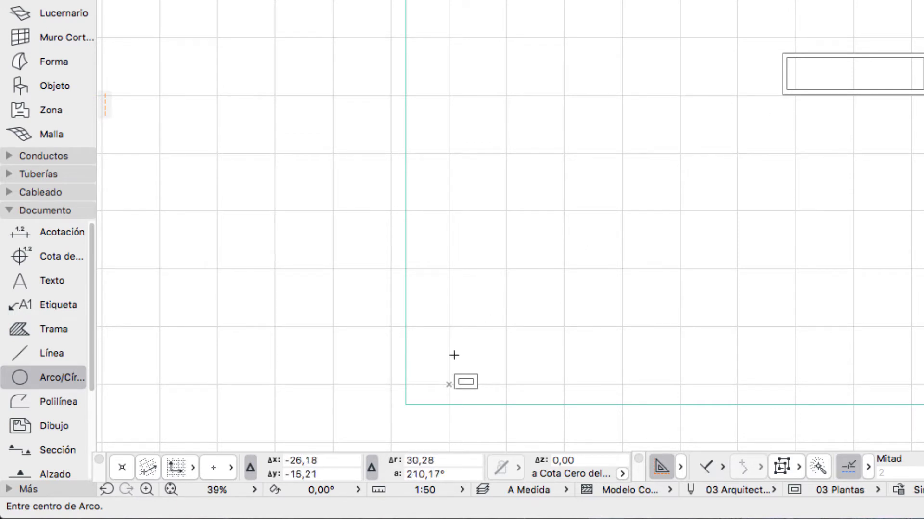
Step: Examine the project origin's coordinates relative to the user origin, and compare the positions of both markers on the plan
scroll(452, 359, up, 5)
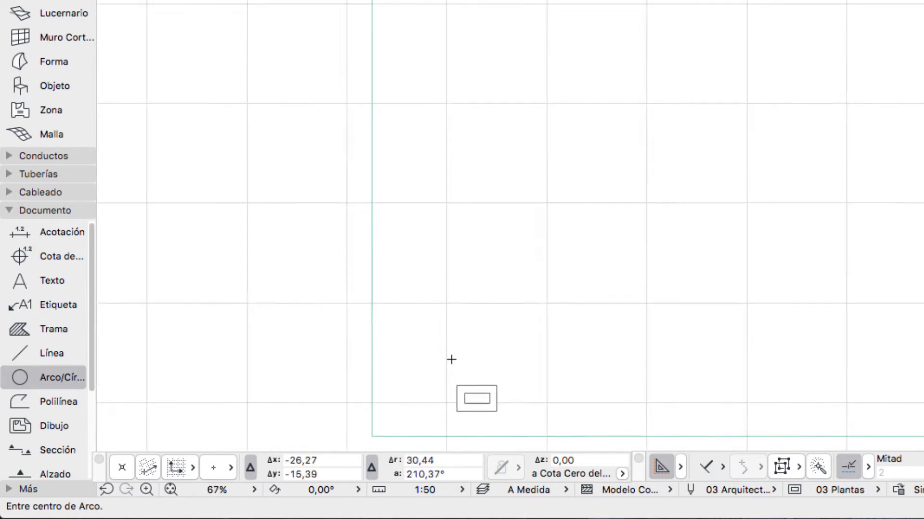
scroll(439, 385, down, 3)
scroll(439, 384, down, 5)
scroll(421, 447, down, 1)
scroll(468, 388, up, 4)
scroll(469, 387, up, 5)
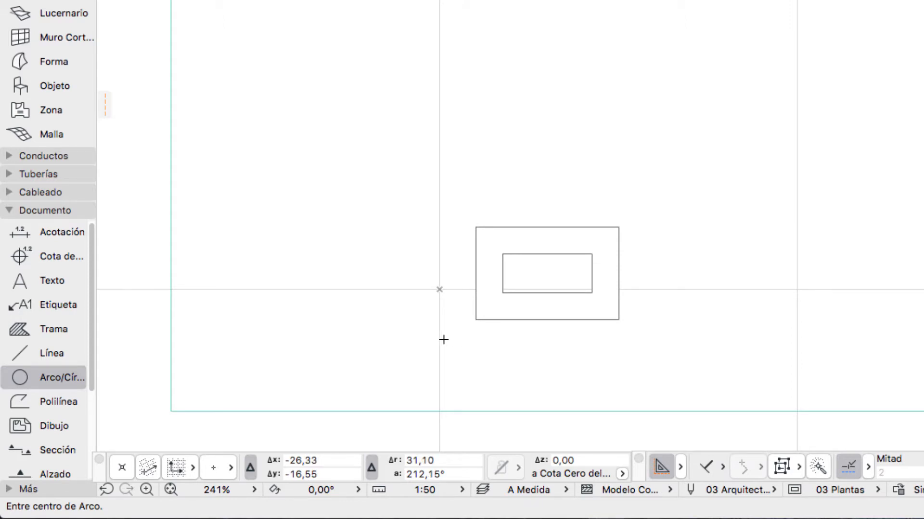
click(440, 289)
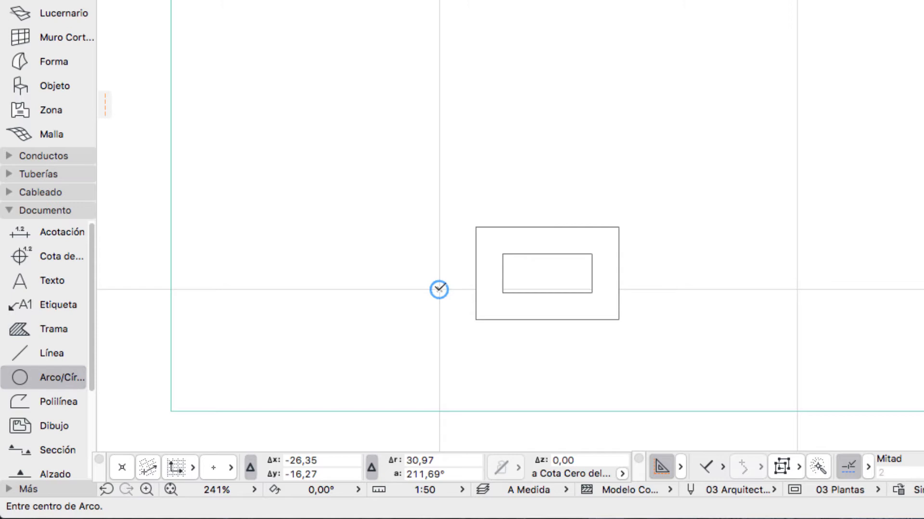
scroll(598, 231, down, 10)
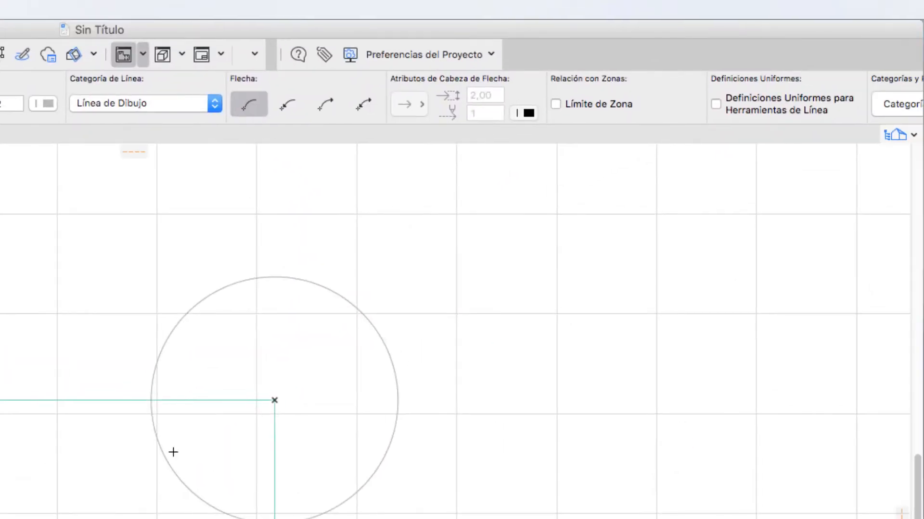
scroll(173, 452, down, 2)
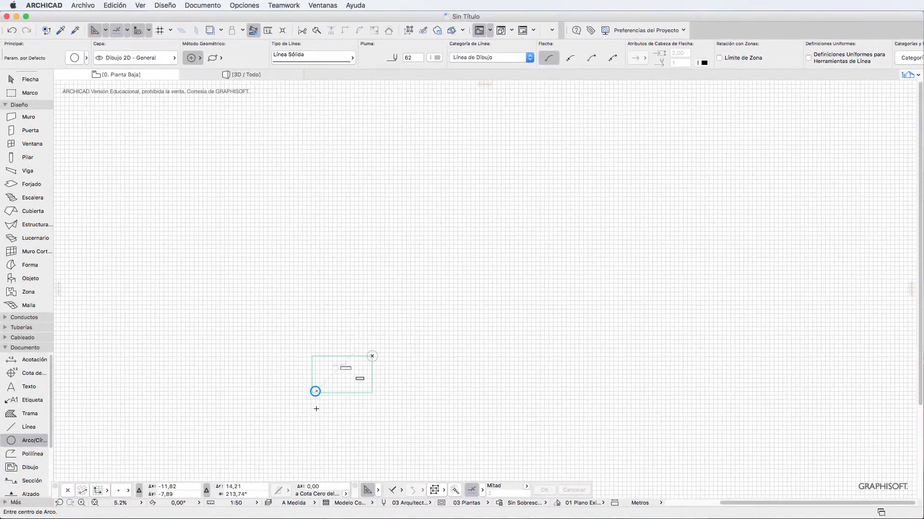
Step: Move the user origin to the slab's lower-left corner
scroll(316, 409, up, 5)
scroll(291, 383, up, 3)
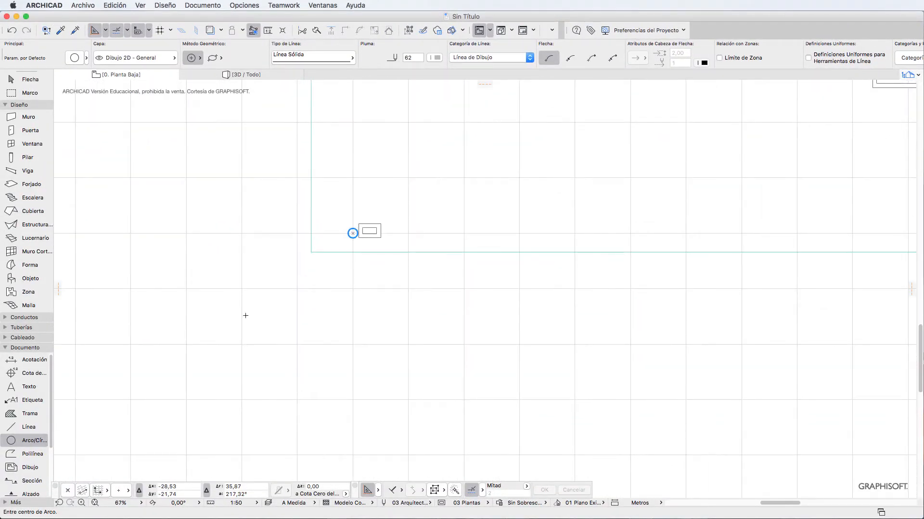
click(69, 491)
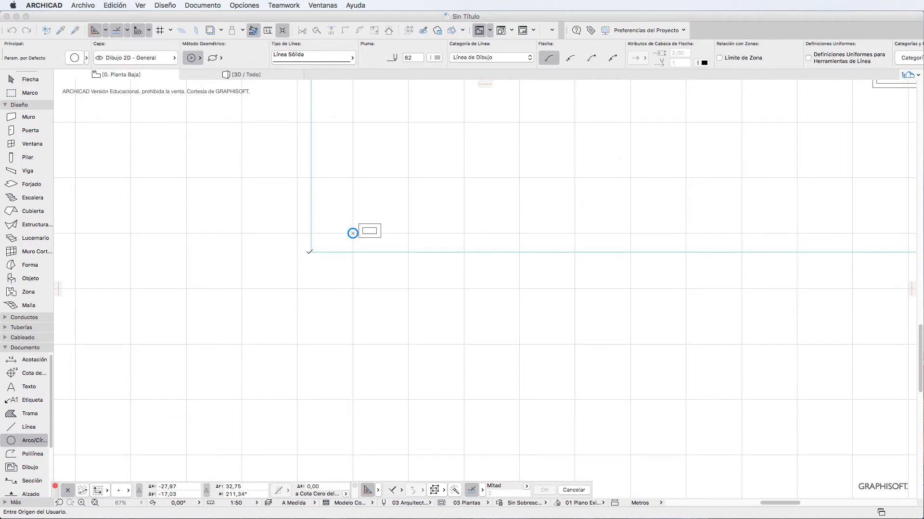
click(312, 251)
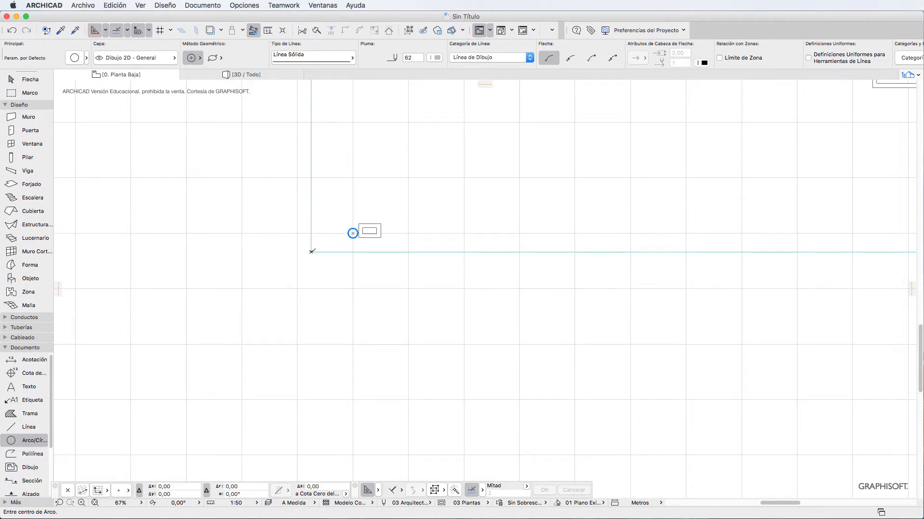
Step: Switch between the orthogonal and rotated grids, leaving the rotated grid active
scroll(352, 233, up, 5)
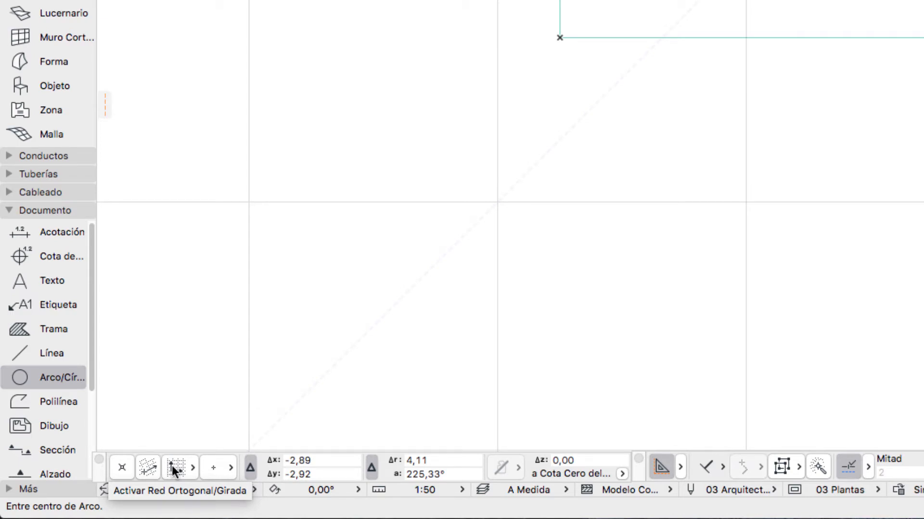
click(174, 468)
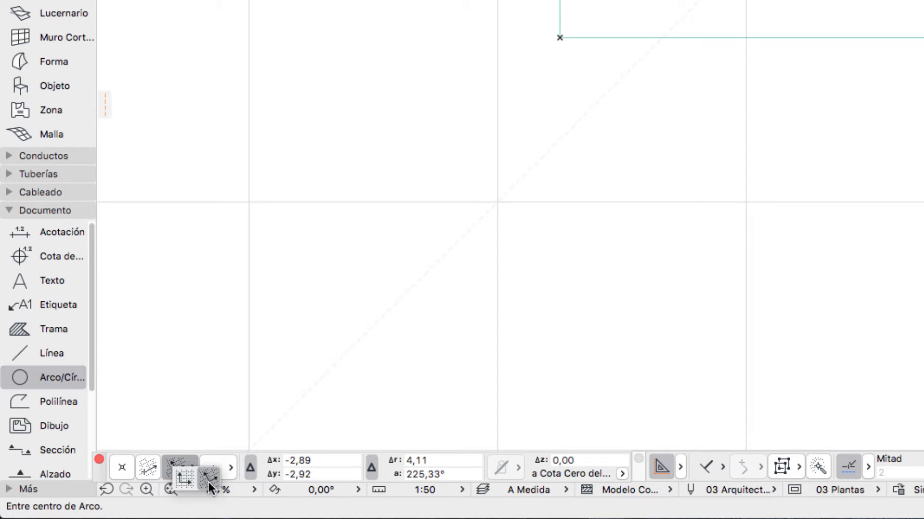
click(209, 482)
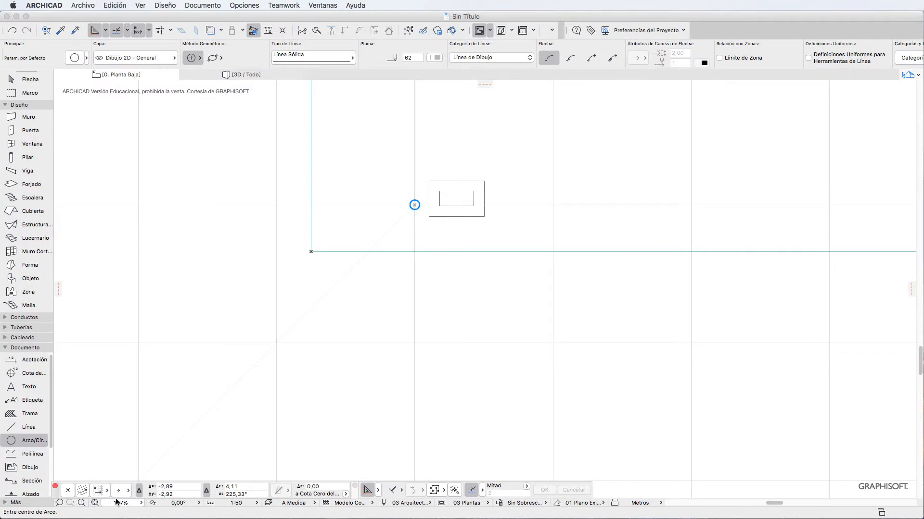
click(107, 491)
click(124, 496)
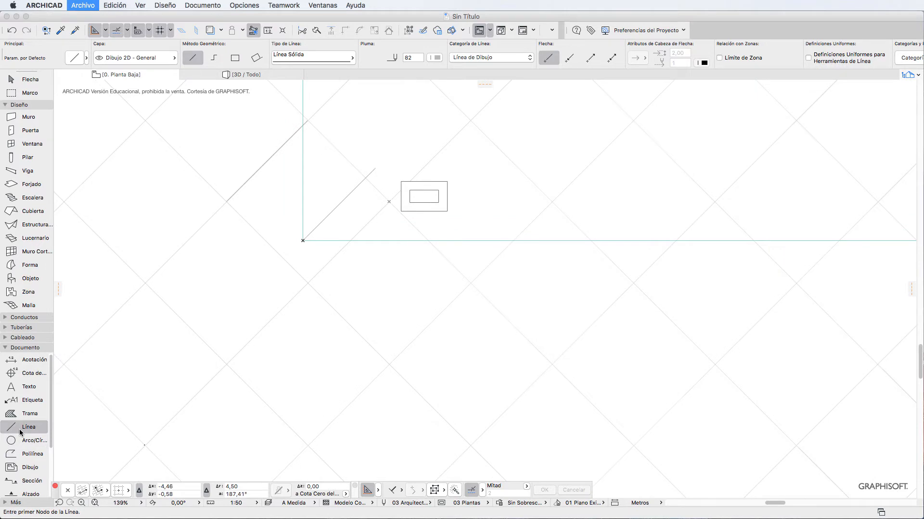
Step: Draw a horizontal line from the user origin along the slab's lower edge and dimension its angle to the diagonal line, making layer Cotas - General visible
click(302, 240)
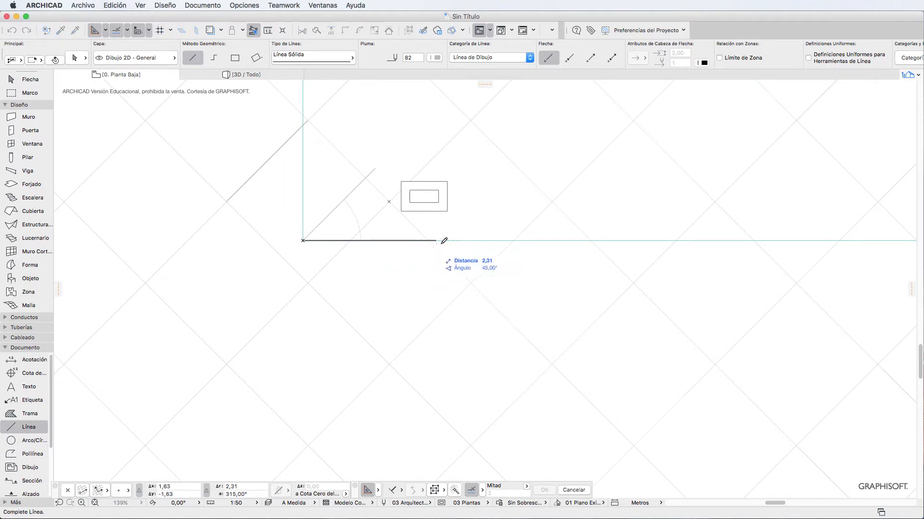
click(407, 240)
scroll(390, 241, up, 5)
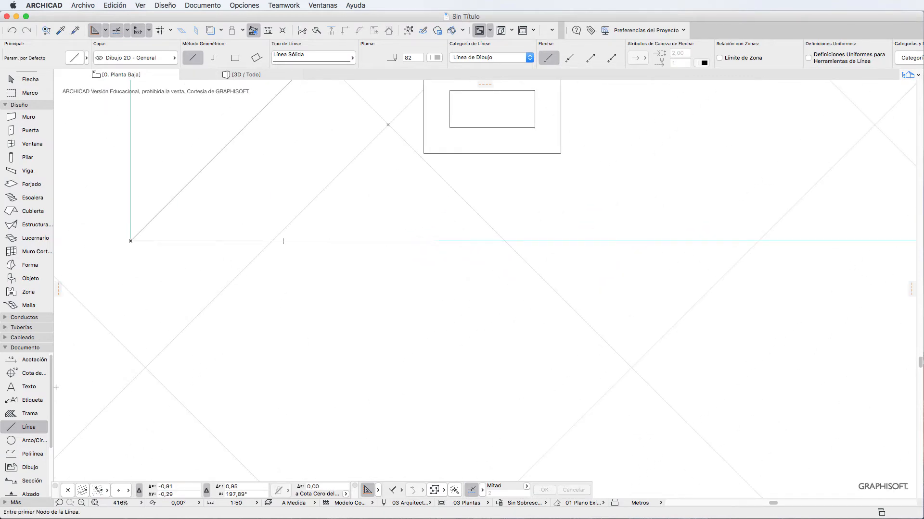
scroll(33, 444, down, 3)
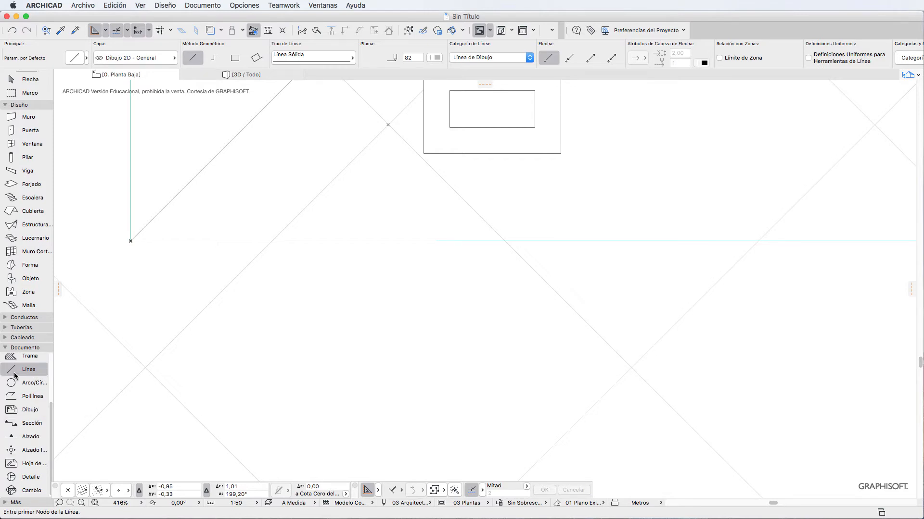
click(4, 501)
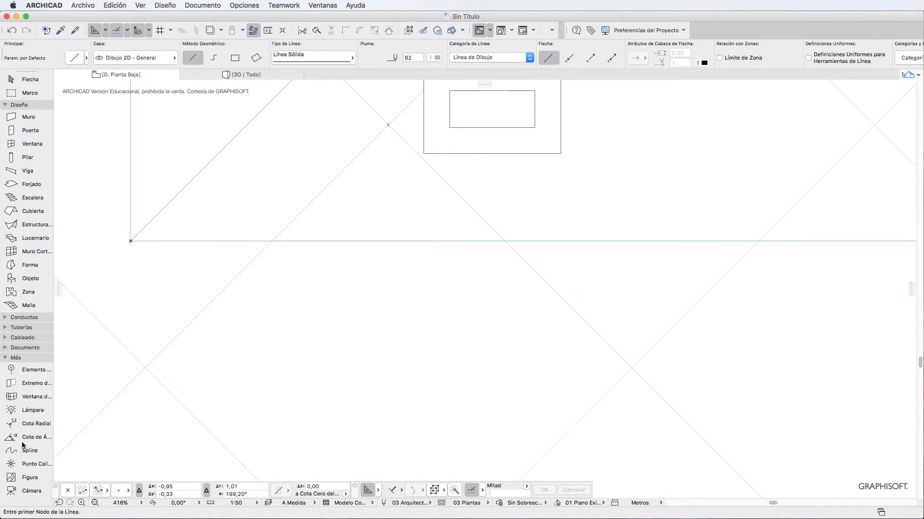
click(50, 435)
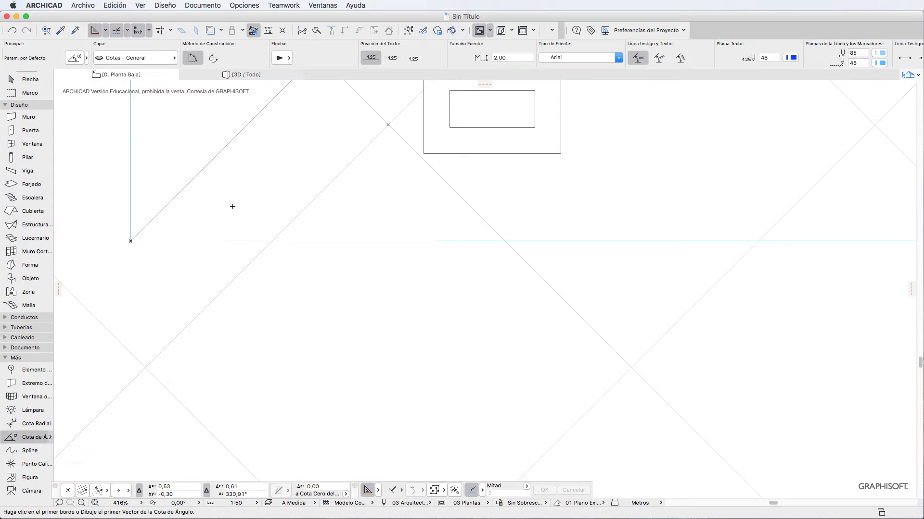
click(228, 151)
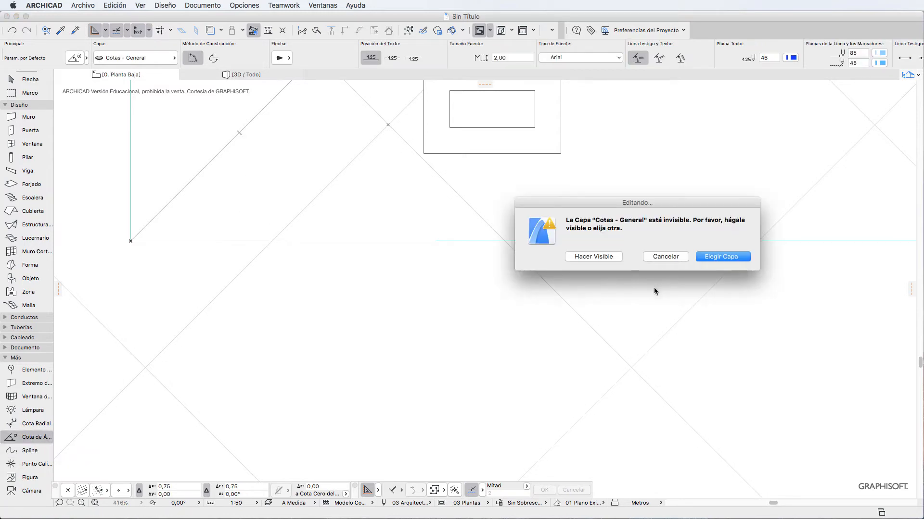
click(596, 256)
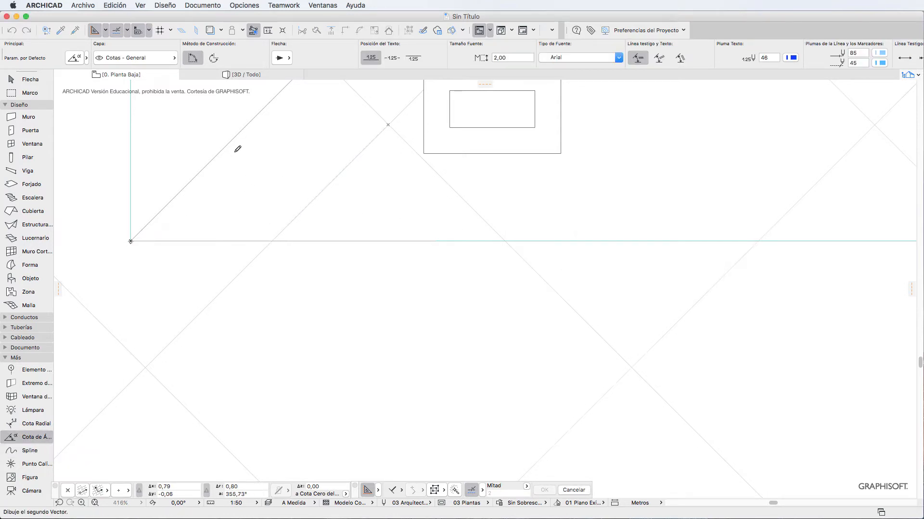
click(252, 240)
click(264, 197)
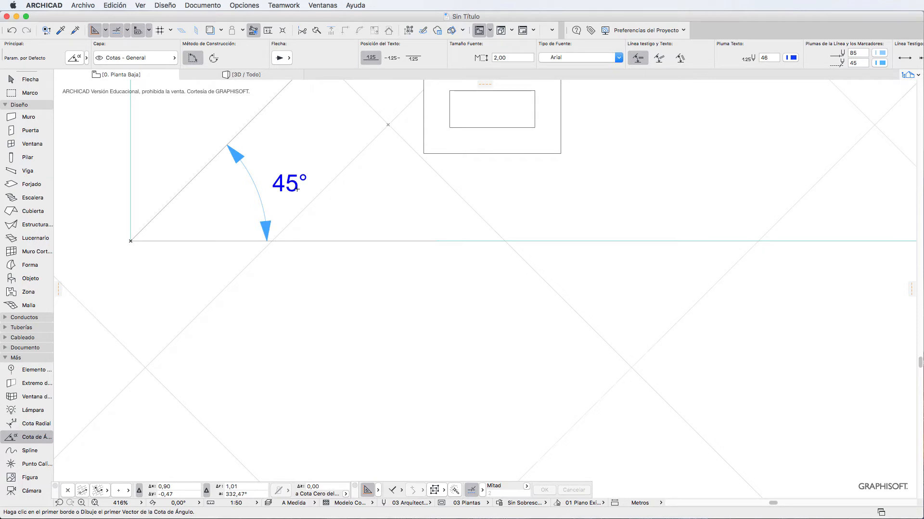
Step: Leave the angle dimension tool and switch the plan back to the orthogonal grid
scroll(297, 189, down, 5)
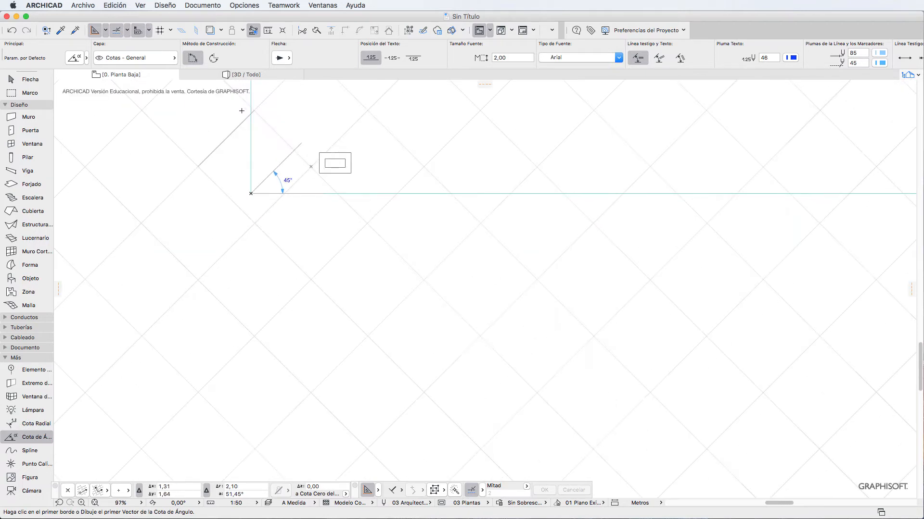
scroll(242, 111, up, 4)
key(Escape)
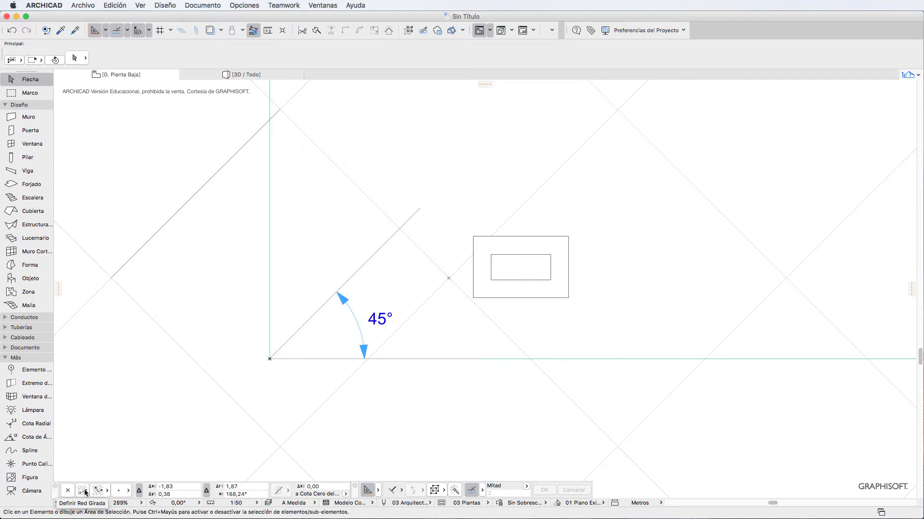
click(107, 491)
click(114, 501)
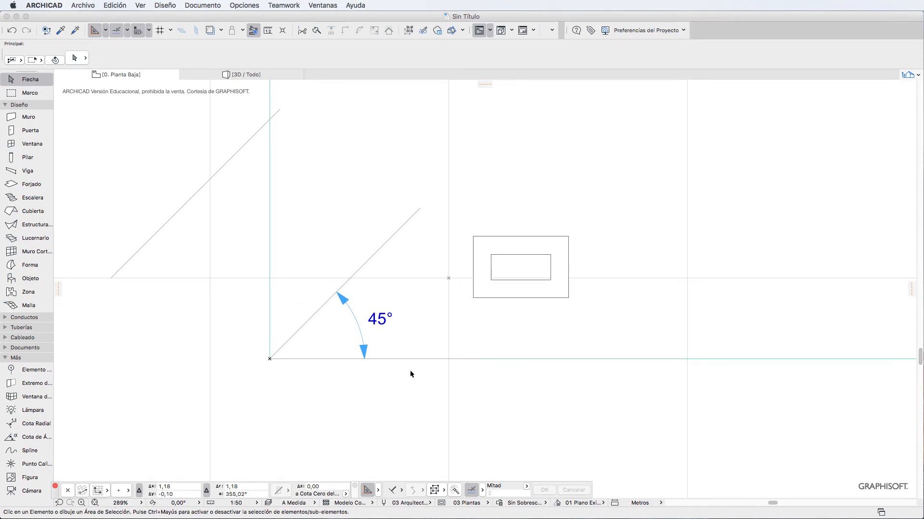
Step: Draw an inclined line rising to the right above the two small rectangles, using red pen 20
scroll(410, 374, down, 2)
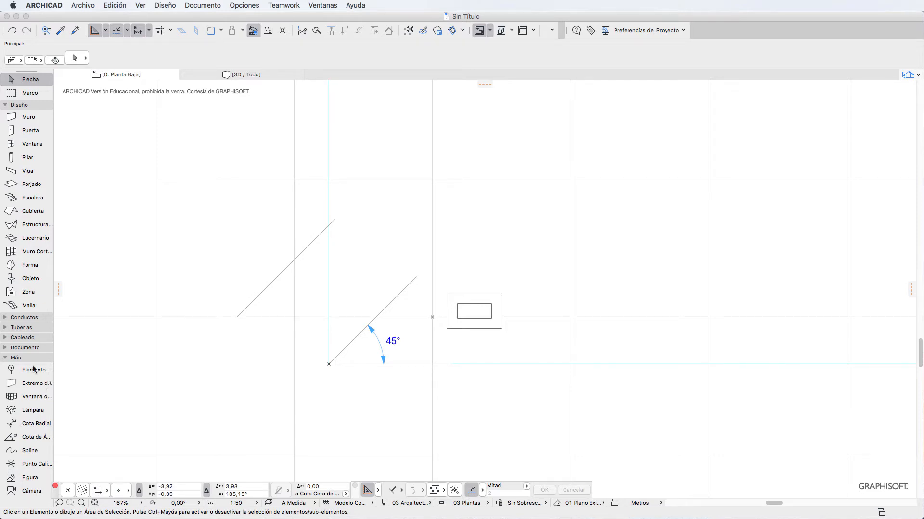
click(6, 349)
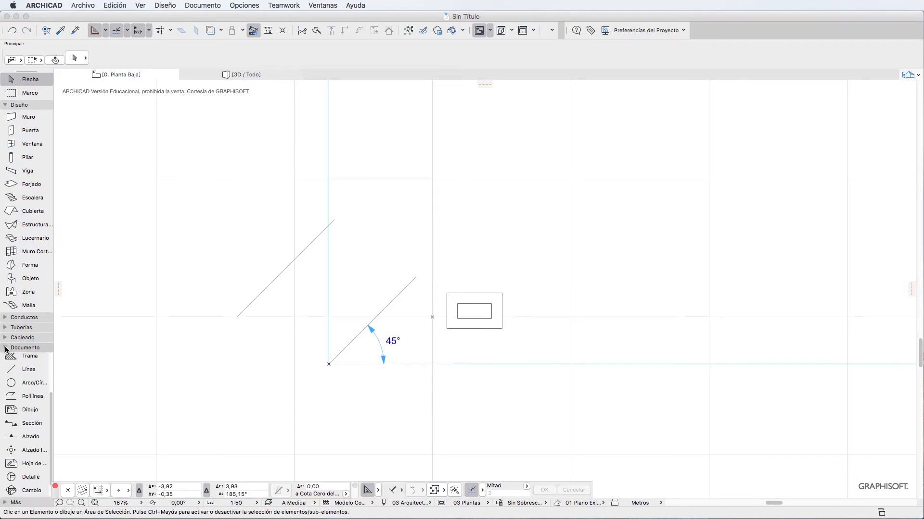
click(8, 374)
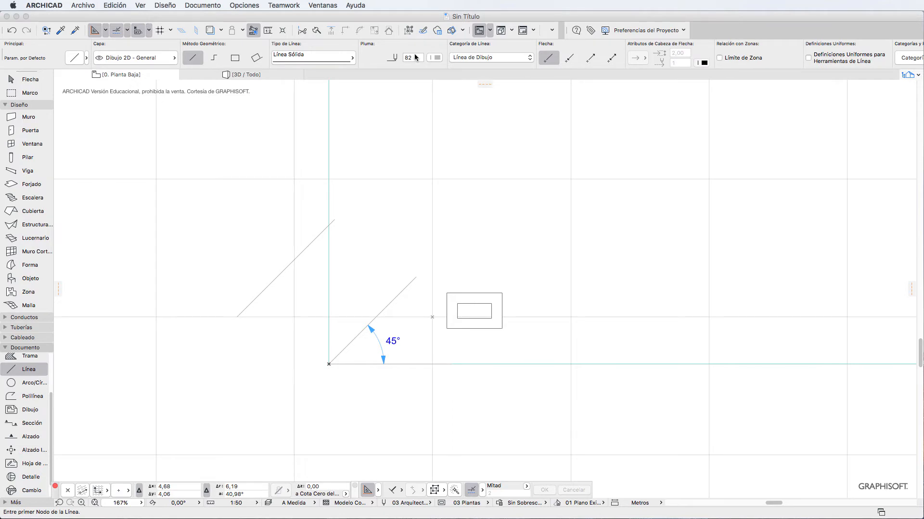
click(436, 58)
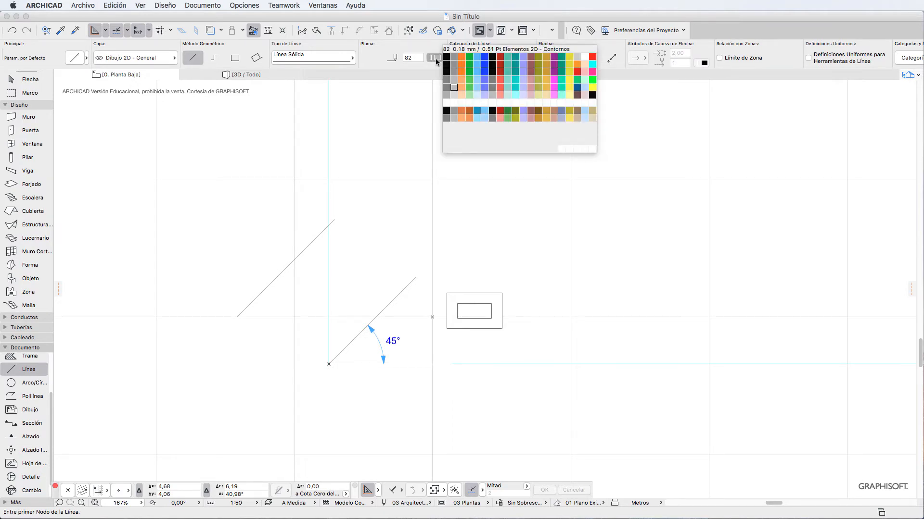
click(593, 60)
click(454, 261)
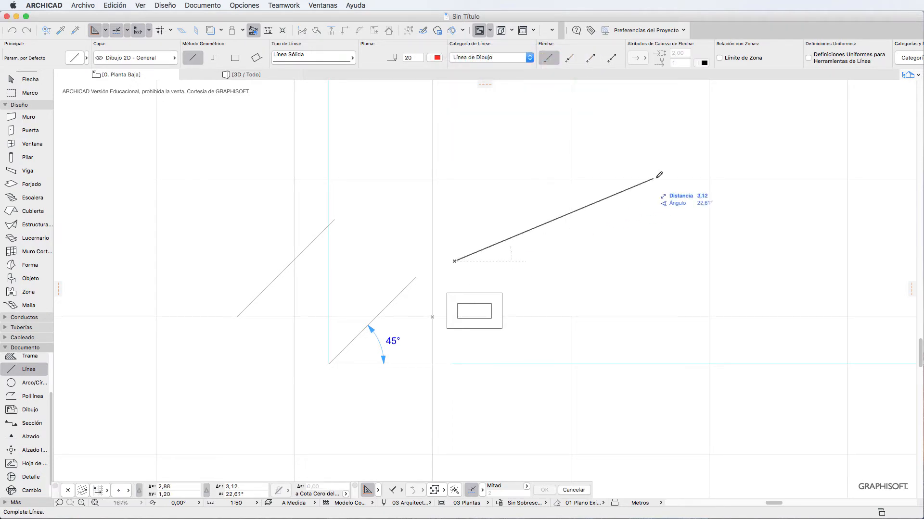
click(729, 155)
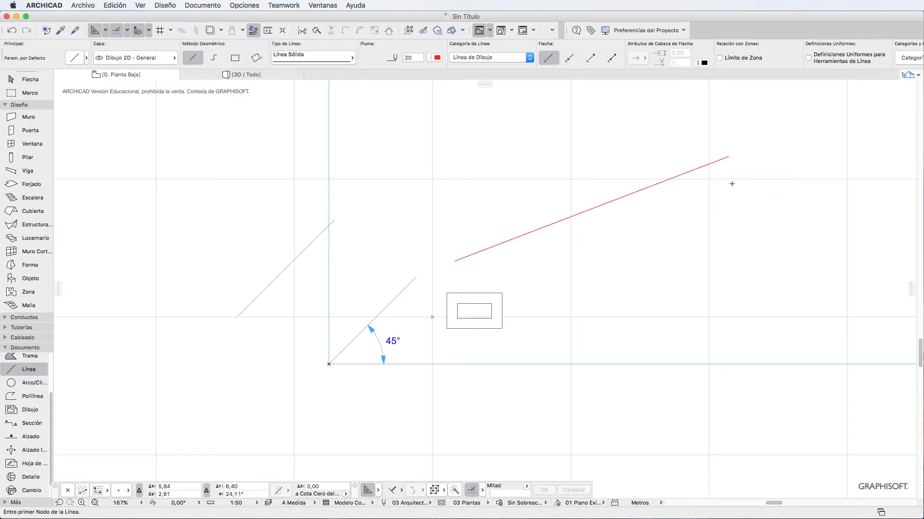
Step: Add an arrowhead to the upper right end of the inclined red line and deselect it
shift+click(680, 176)
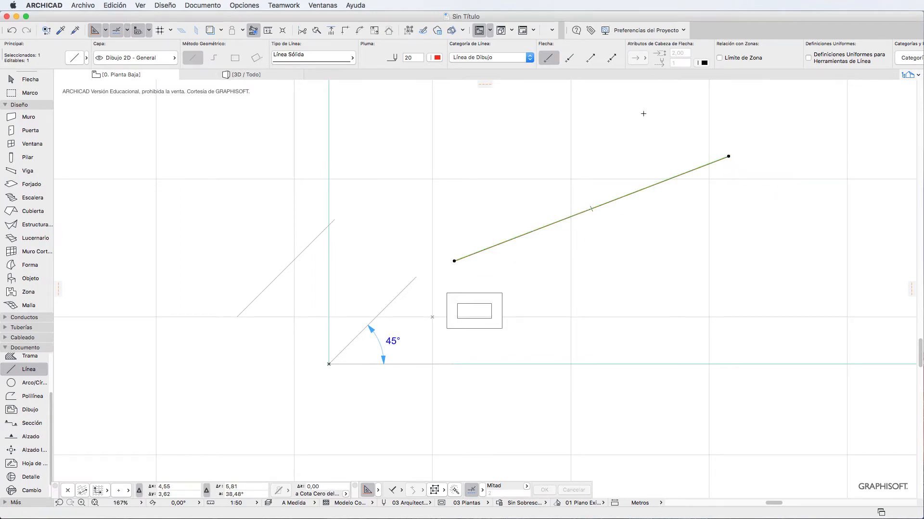
click(590, 58)
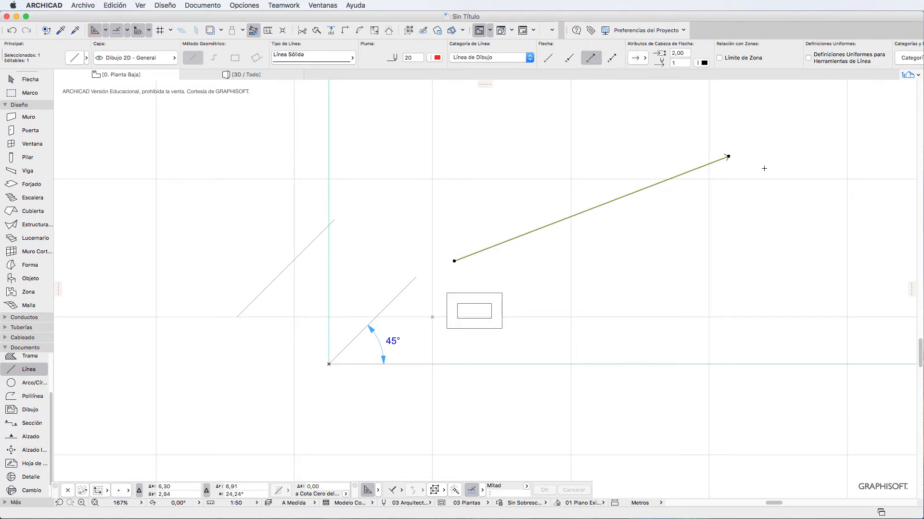
key(Escape)
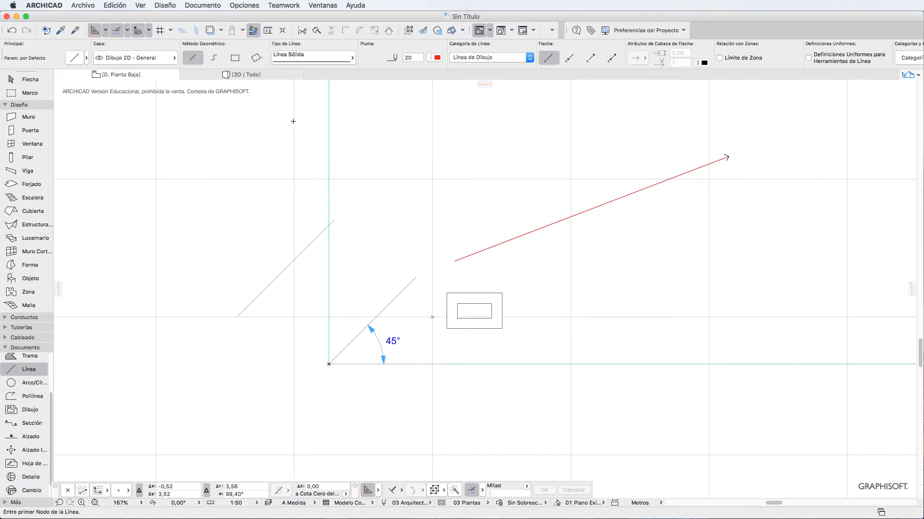
Step: Draw a line about 1.34 m long from above the red arrow line down to it, constrained perpendicular to it
scroll(260, 99, up, 2)
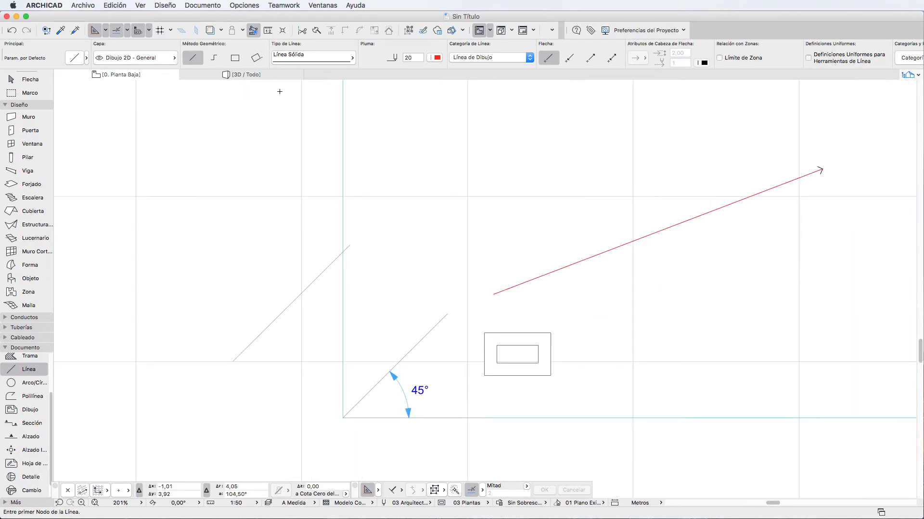
click(512, 169)
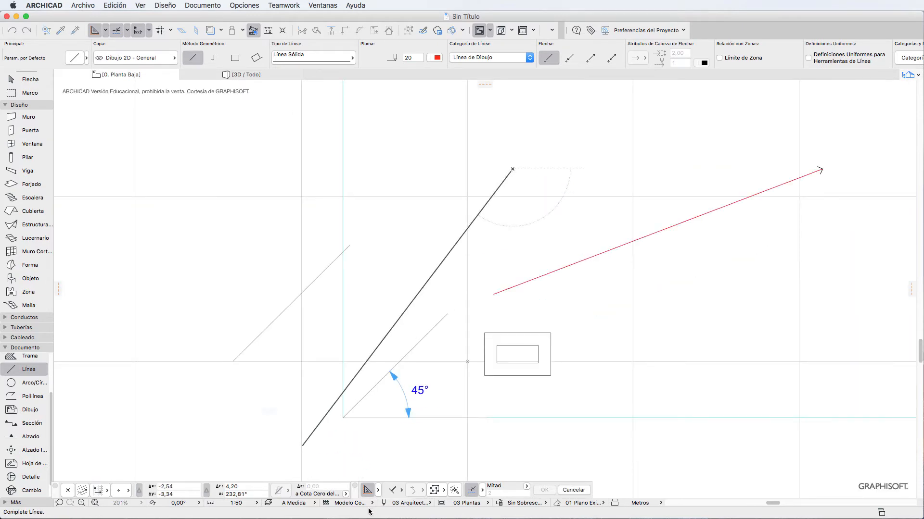
click(399, 493)
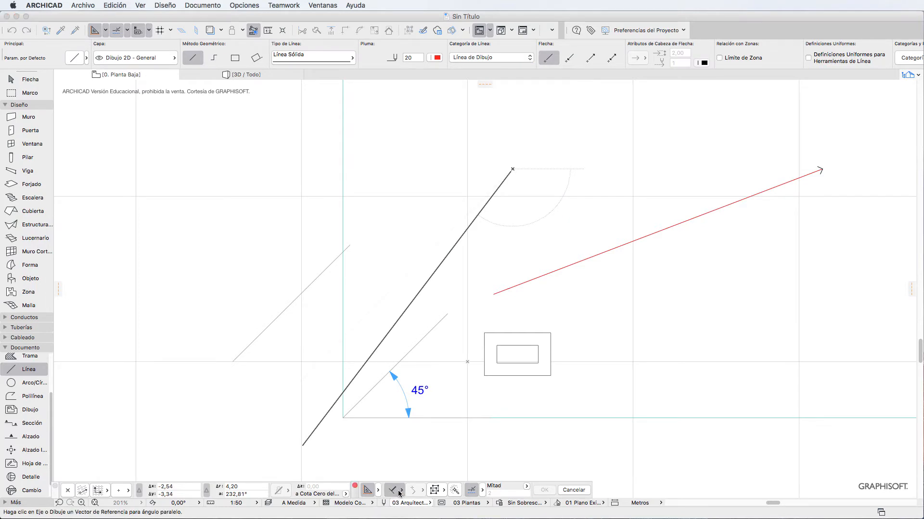
click(580, 263)
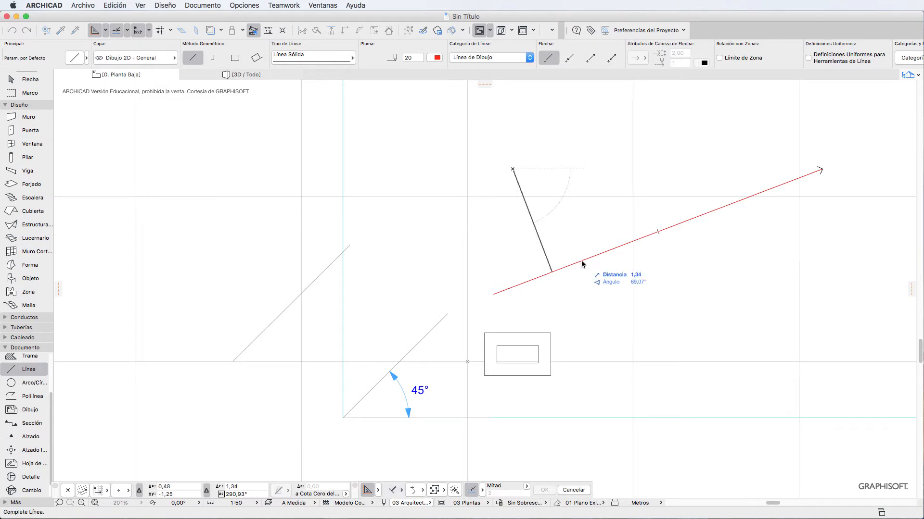
click(552, 270)
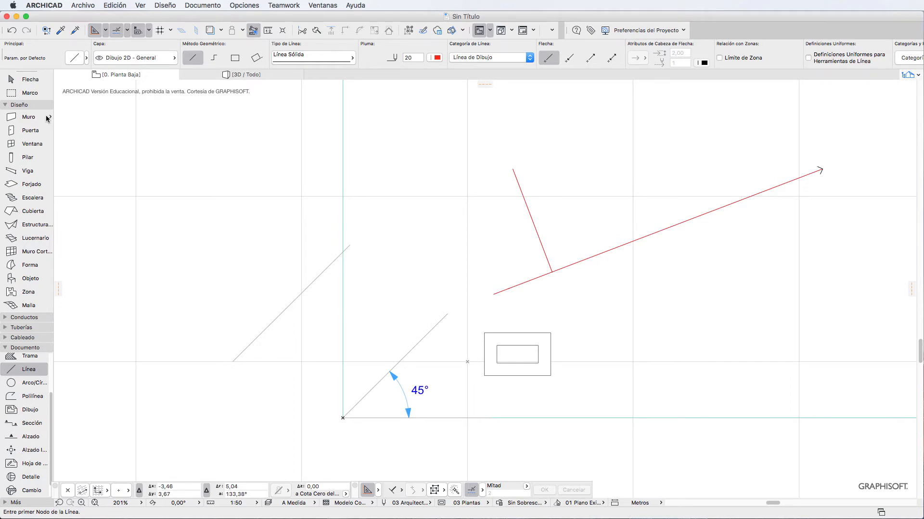
Step: Draw a closed square of chained walls on the inclined red line, starting along its perpendicular line and using perpendicular guides for the remaining corners
click(30, 119)
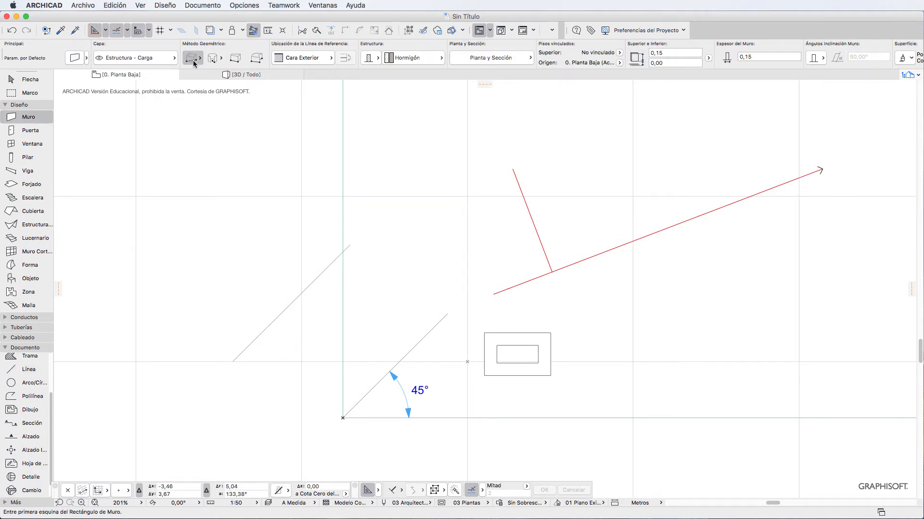
click(195, 64)
click(230, 74)
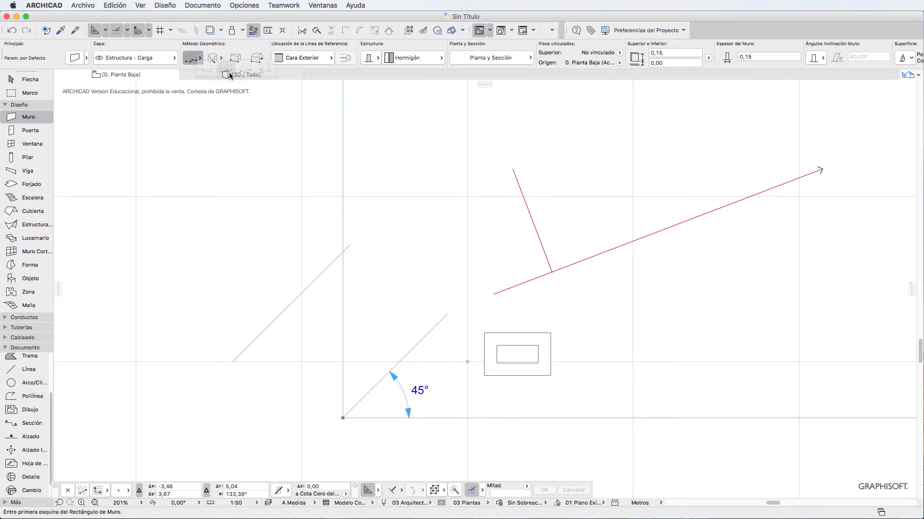
click(513, 169)
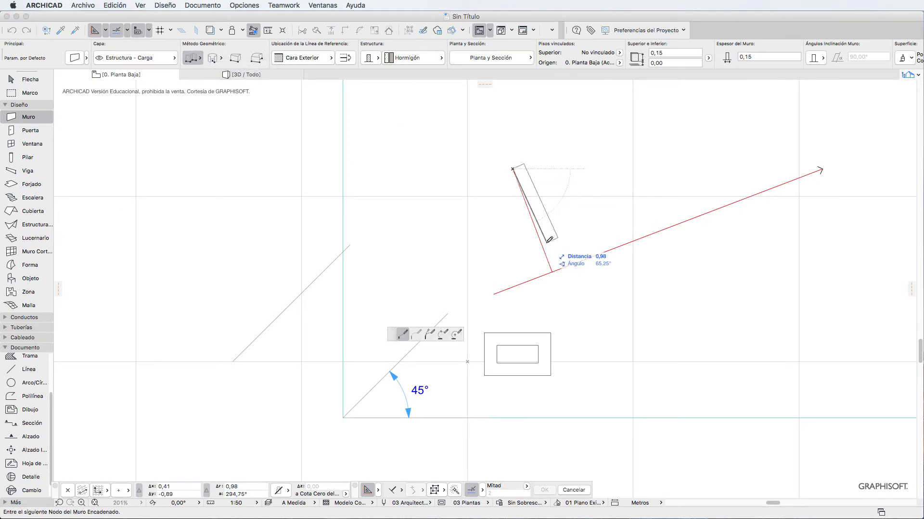
click(552, 272)
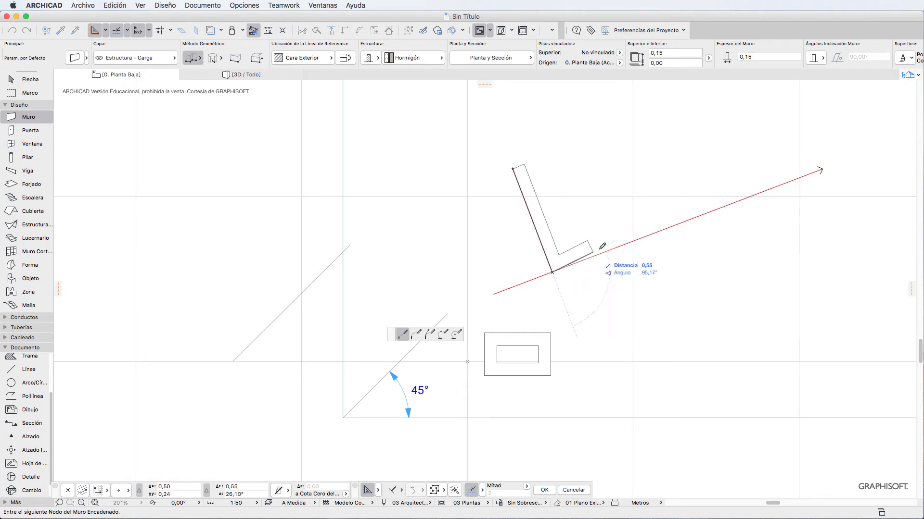
click(656, 232)
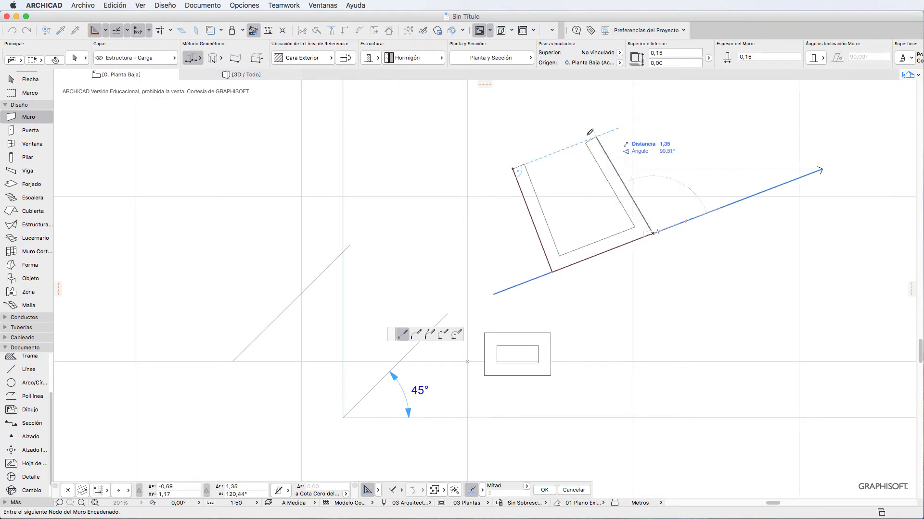
click(614, 129)
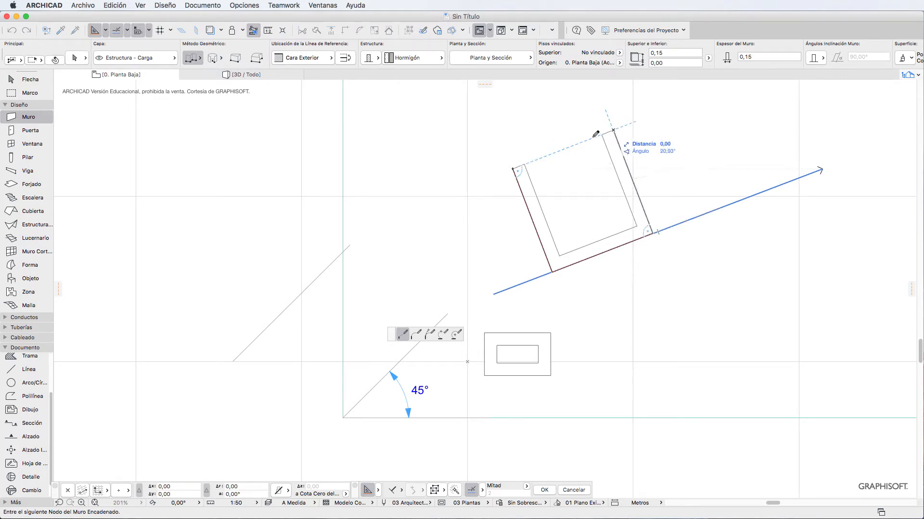
click(514, 167)
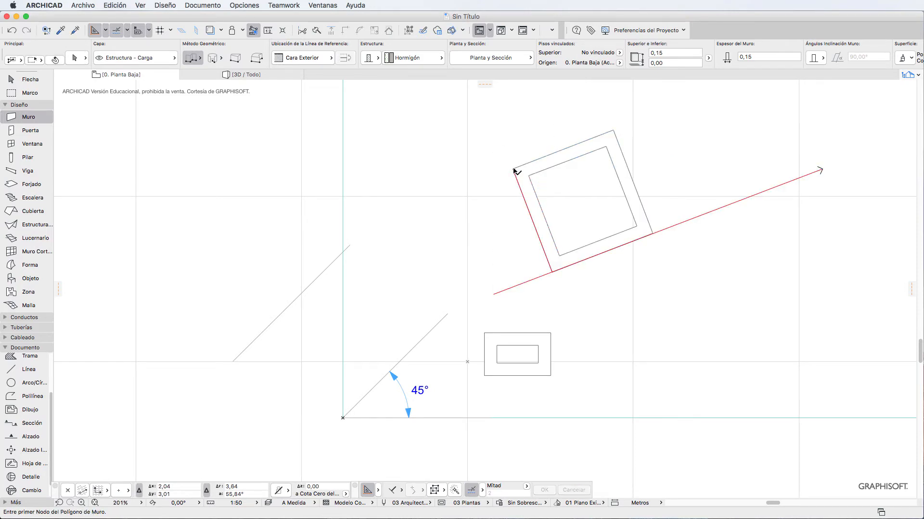
scroll(621, 276, down, 4)
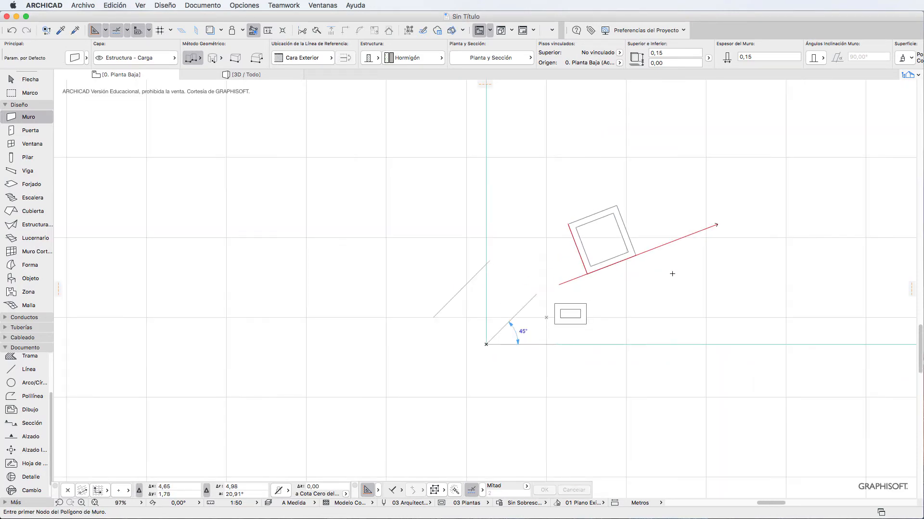
scroll(715, 245, up, 4)
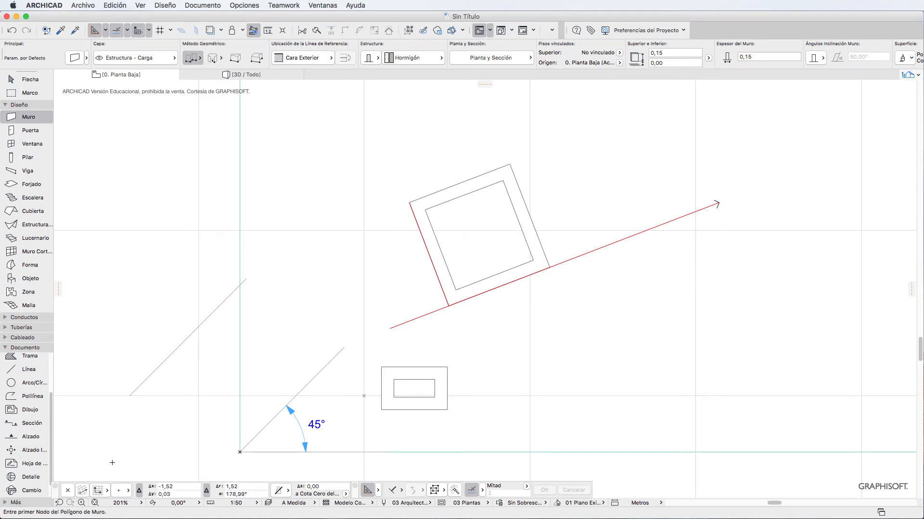
Step: Rotate the working grid to align with the inclined red arrow line
click(82, 491)
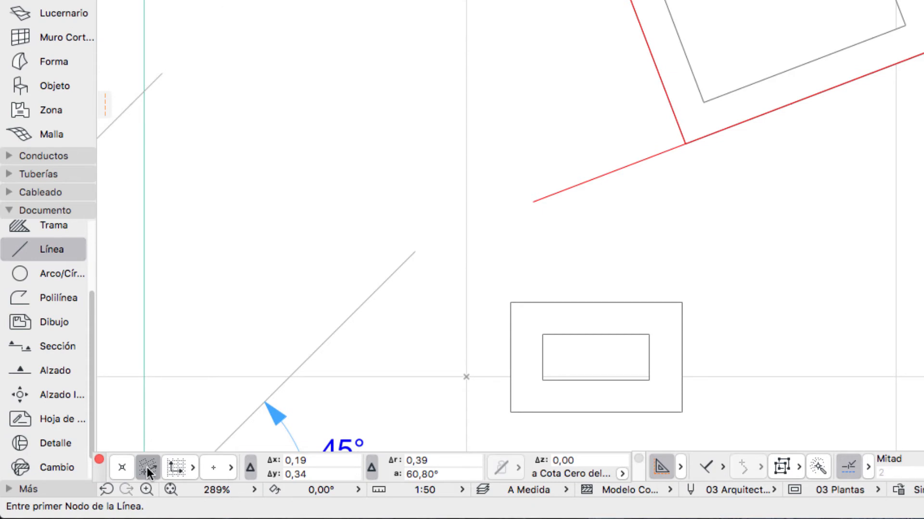
click(148, 469)
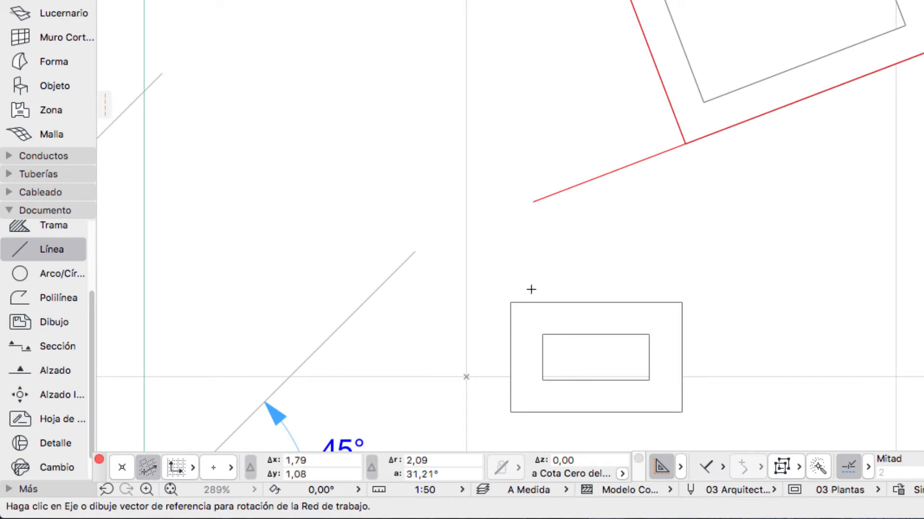
scroll(821, 229, up, 4)
scroll(904, 60, down, 2)
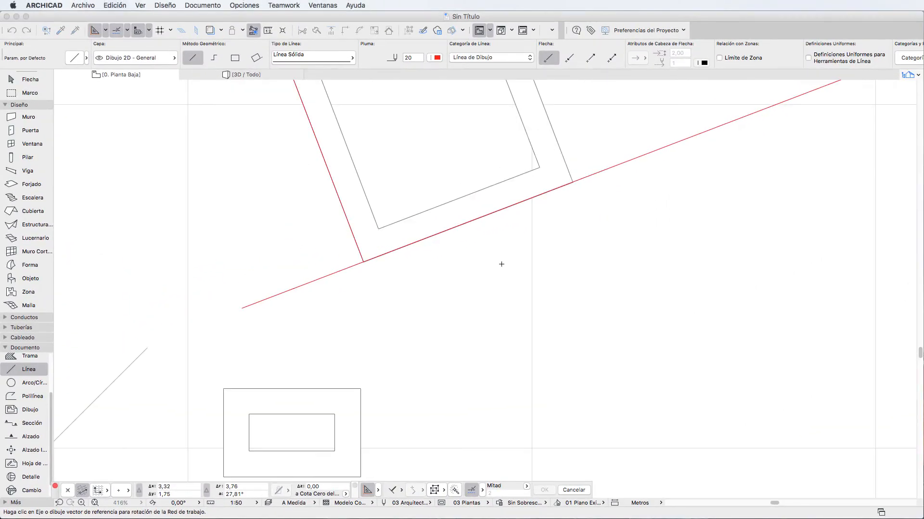
scroll(599, 223, down, 1)
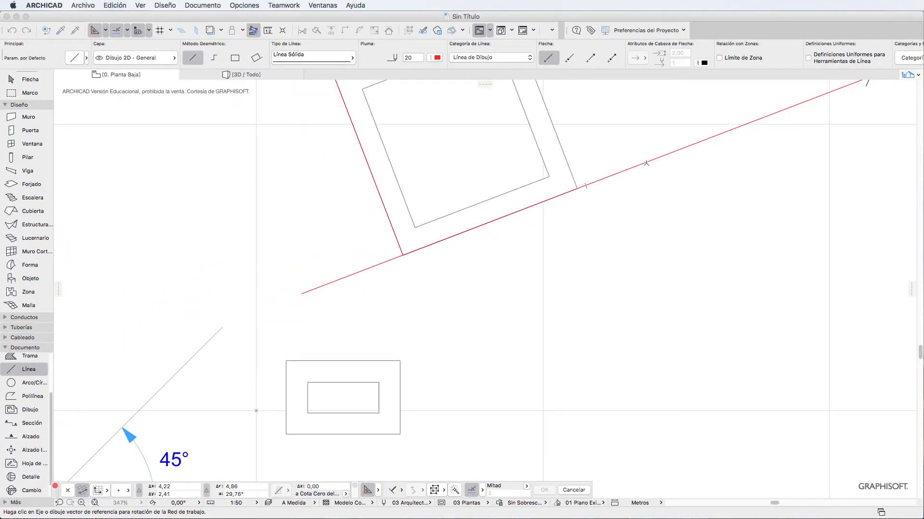
click(646, 163)
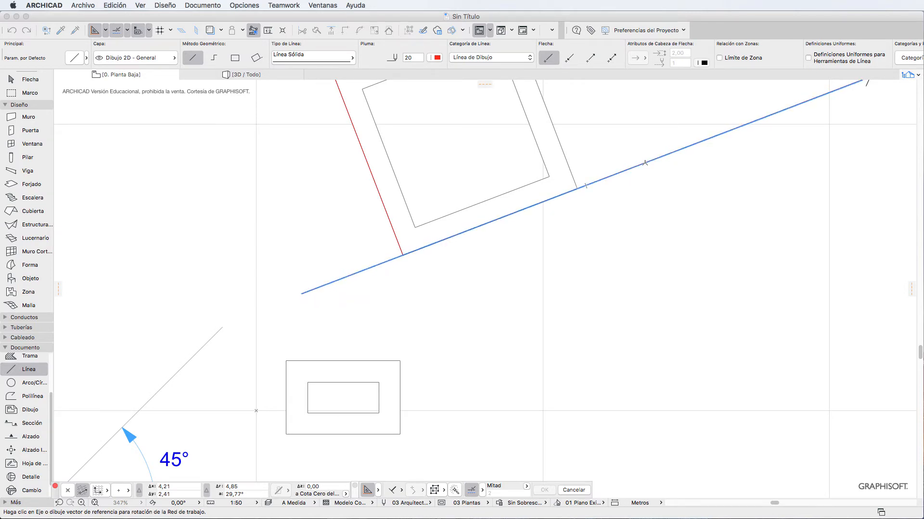
click(644, 162)
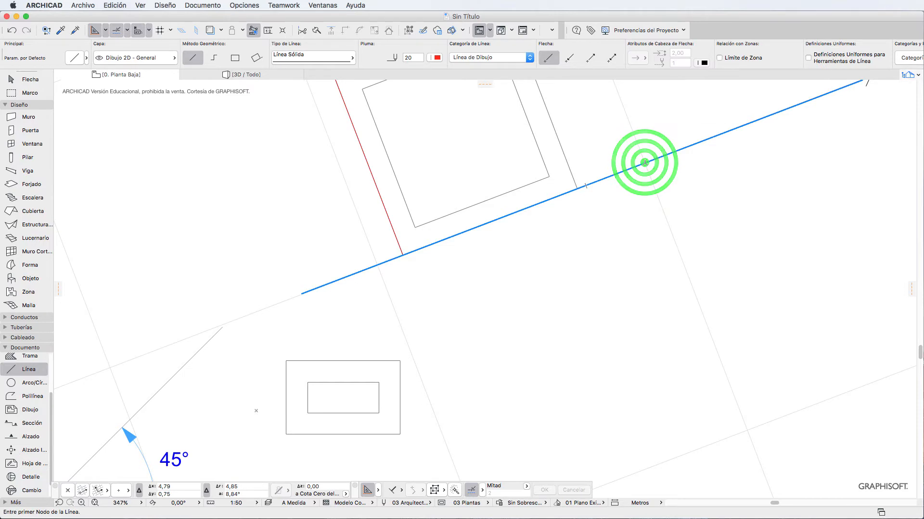
Step: Draw a horizontal red line to the right from the lower left end of the inclined arrow line
scroll(645, 163, down, 5)
scroll(662, 152, down, 1)
scroll(662, 152, down, 2)
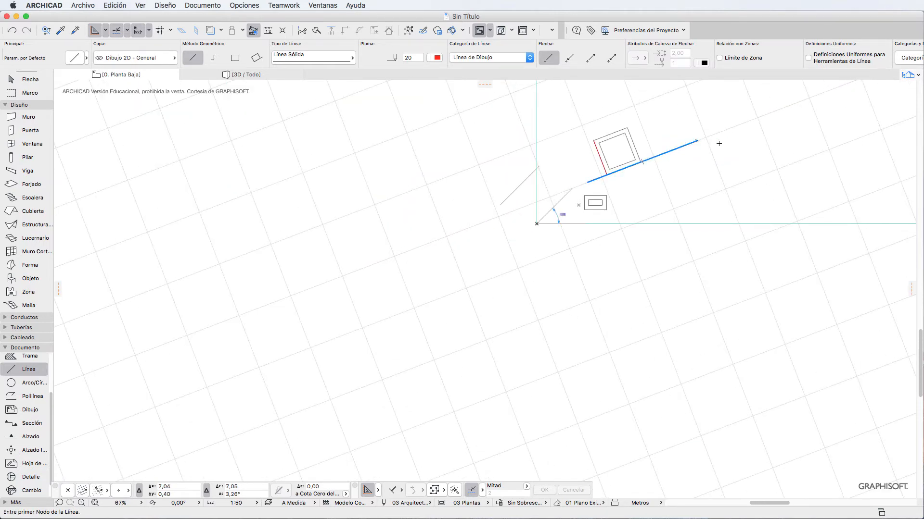
scroll(759, 101, down, 2)
scroll(751, 99, up, 6)
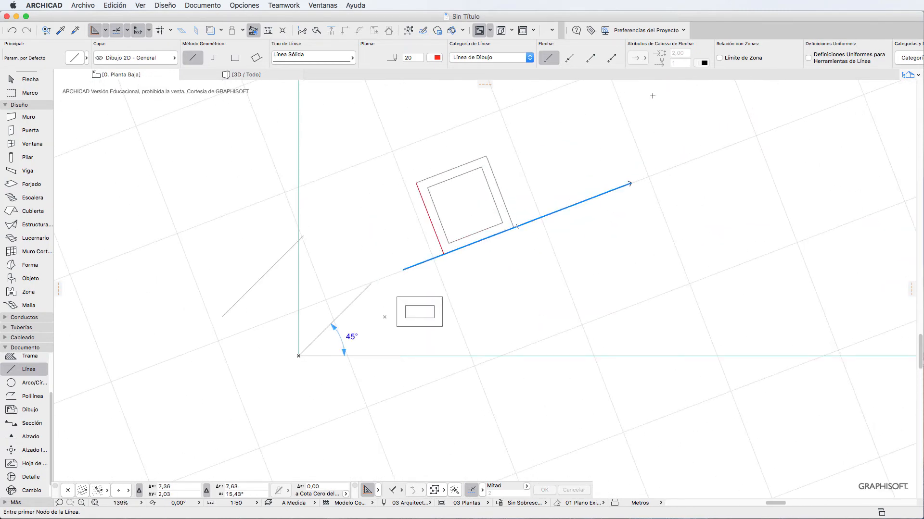
scroll(653, 113, down, 1)
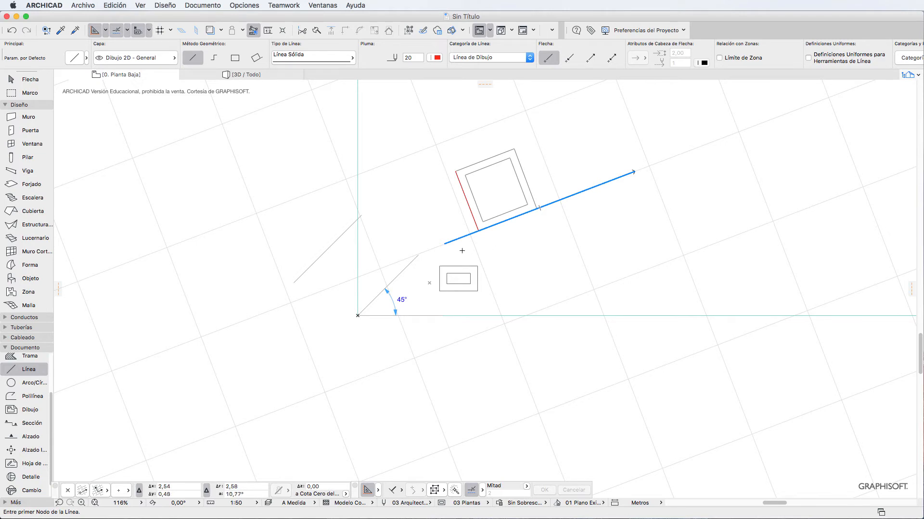
middle_drag(463, 251, 344, 355)
click(326, 349)
click(521, 347)
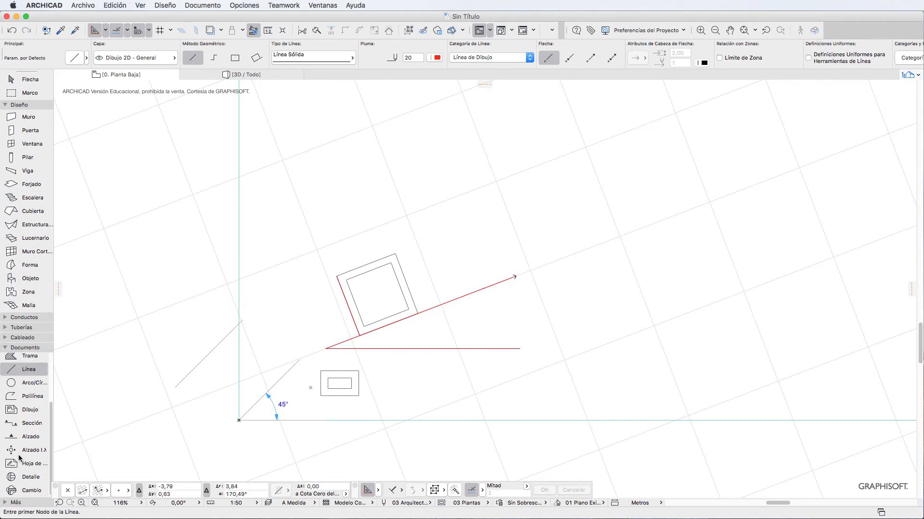
Step: Add an angle dimension between the inclined red arrow line and the horizontal red line
click(6, 348)
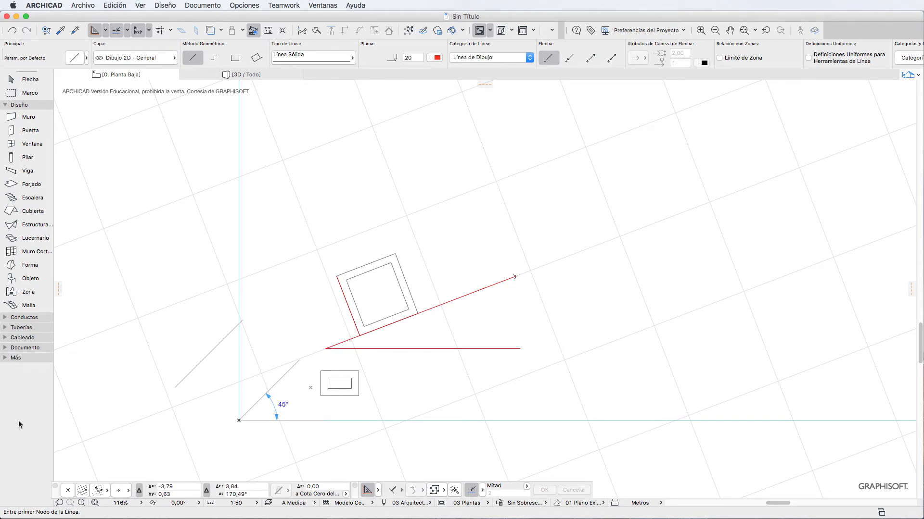
click(6, 357)
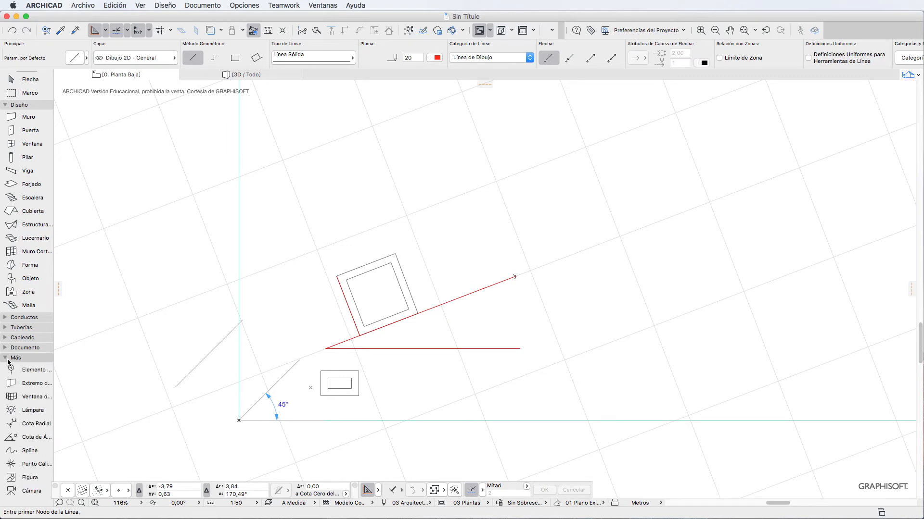
click(27, 437)
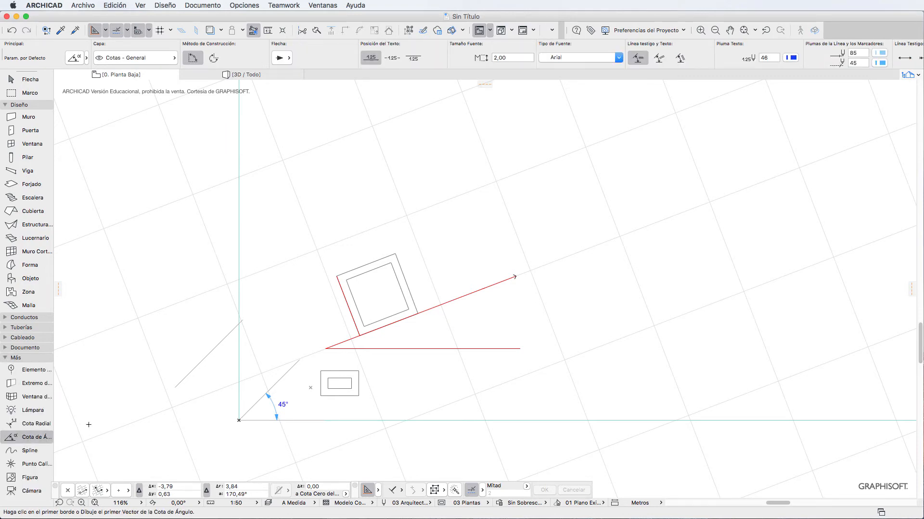
click(445, 308)
click(457, 349)
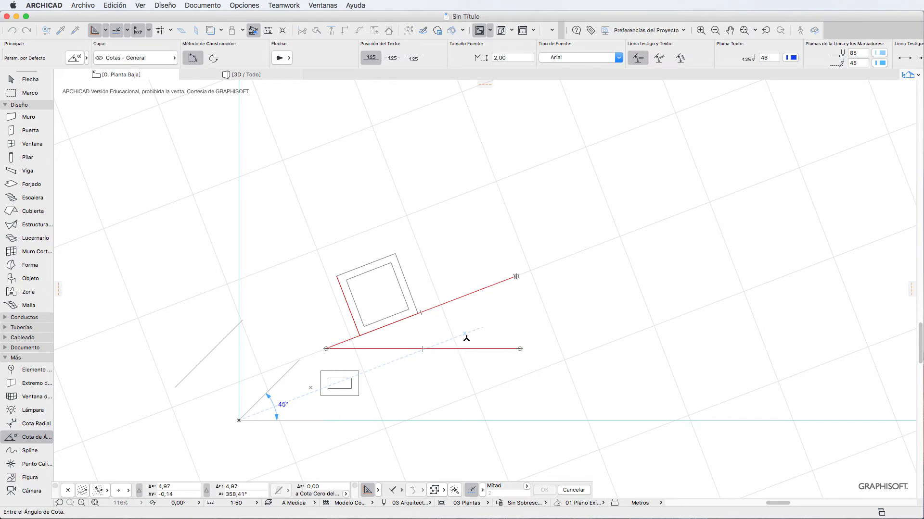
click(473, 339)
scroll(494, 334, up, 2)
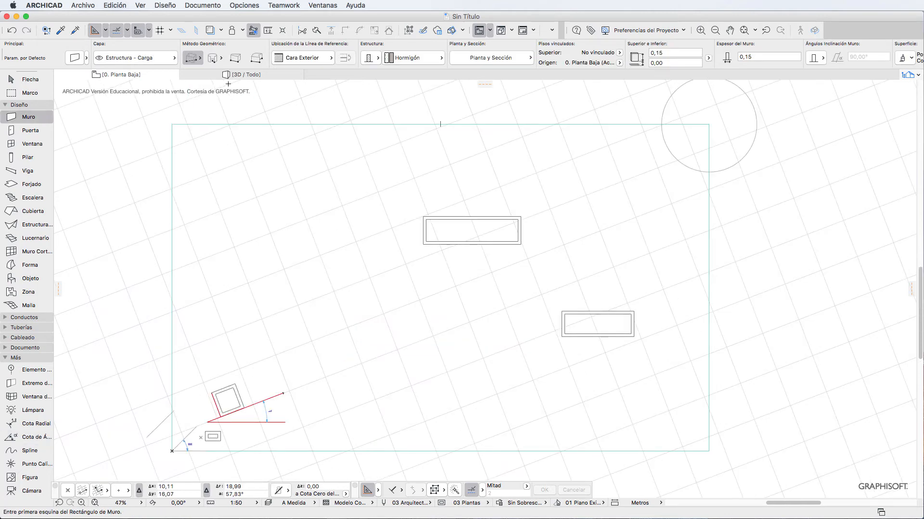
Step: Draw three orthogonal wall rectangles in the upper left part of the large rectangle: one wide, one medium and one tall
click(311, 141)
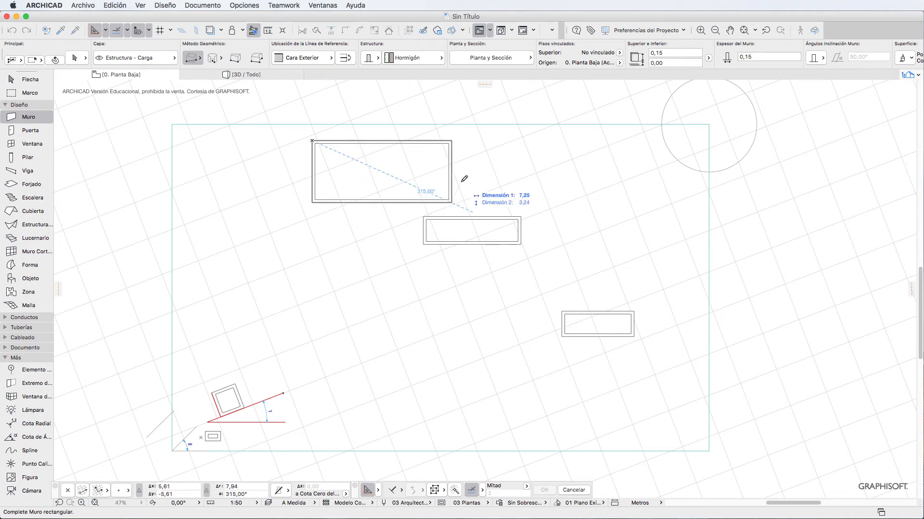
click(453, 191)
click(306, 293)
click(388, 241)
click(219, 143)
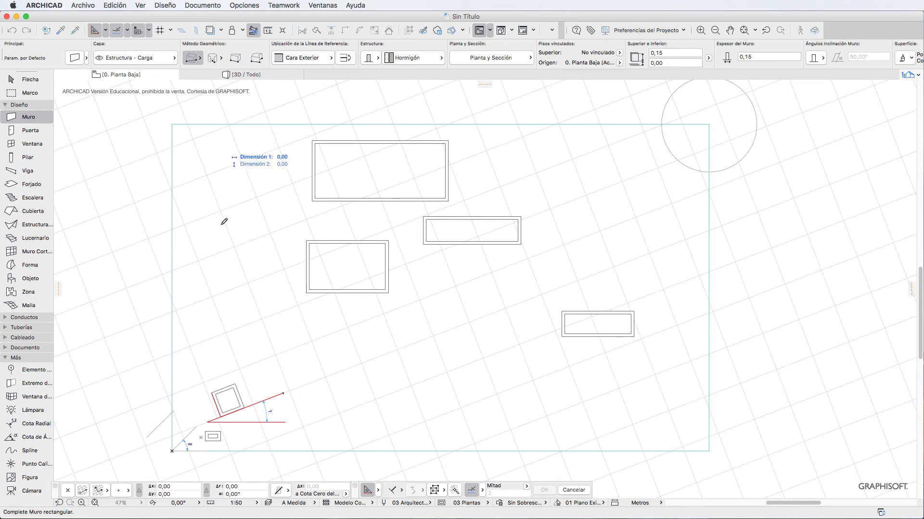
click(276, 290)
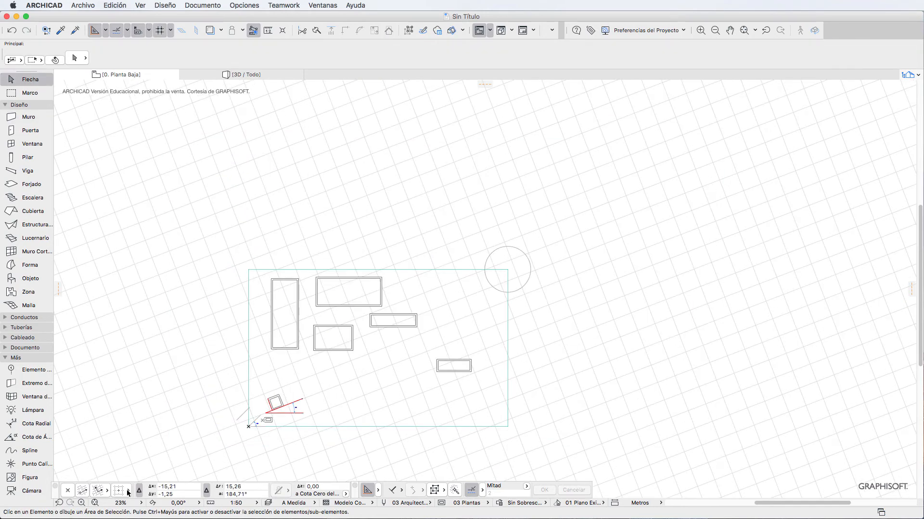
Step: Turn on grid snapping and test how the cursor snaps in the empty area above the large rectangle
click(128, 491)
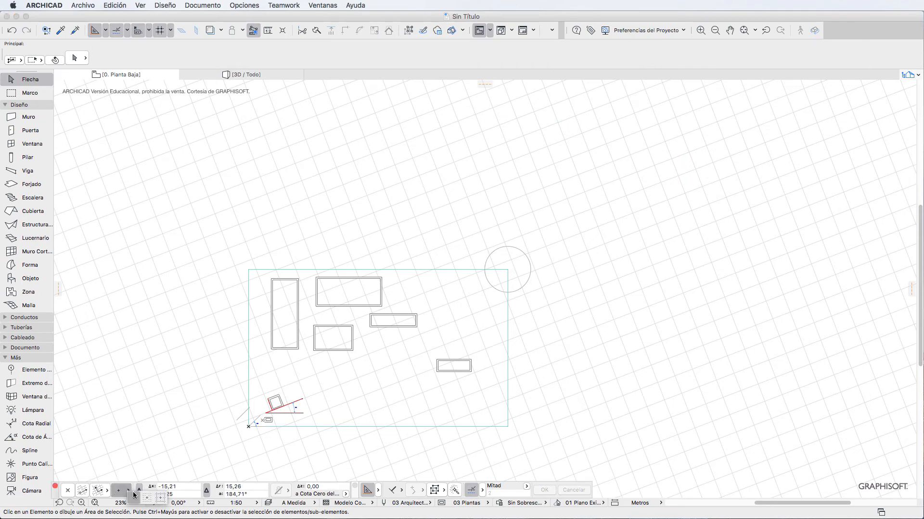
click(159, 499)
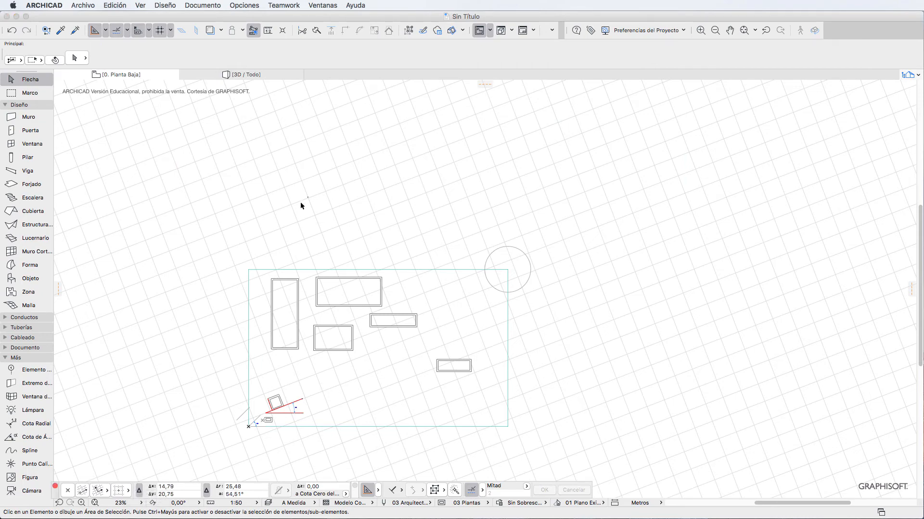
drag(298, 221, 300, 250)
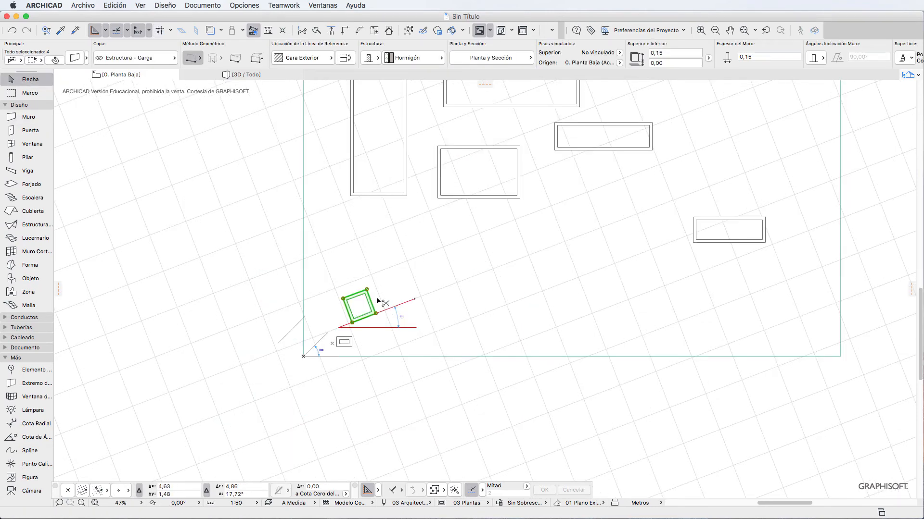
Step: Move the selected tilted wall square along the inclined arrow line's direction past its tip, and shift it downwards perpendicular to that line
key(super+d)
click(376, 314)
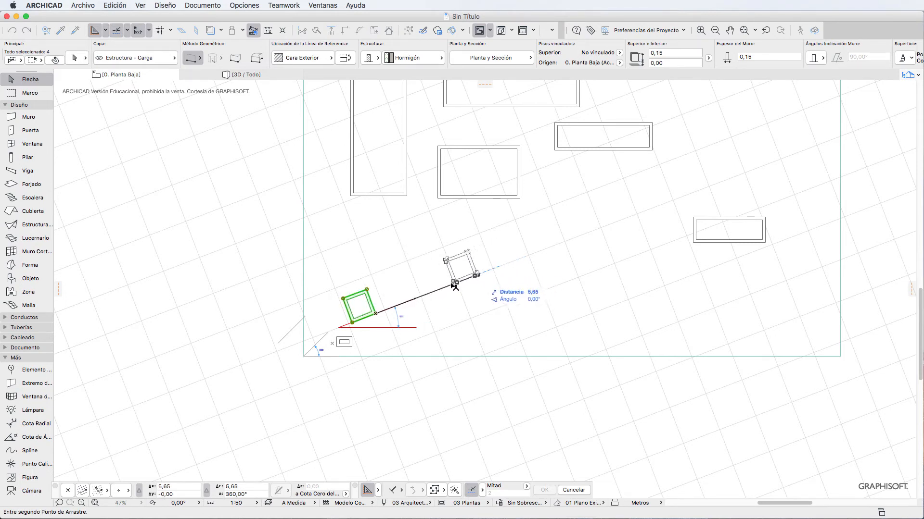
click(444, 287)
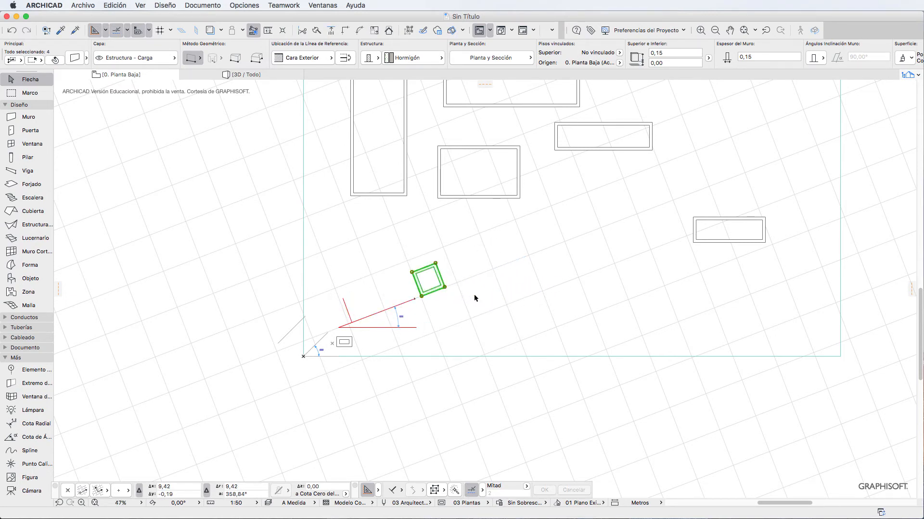
key(super+d)
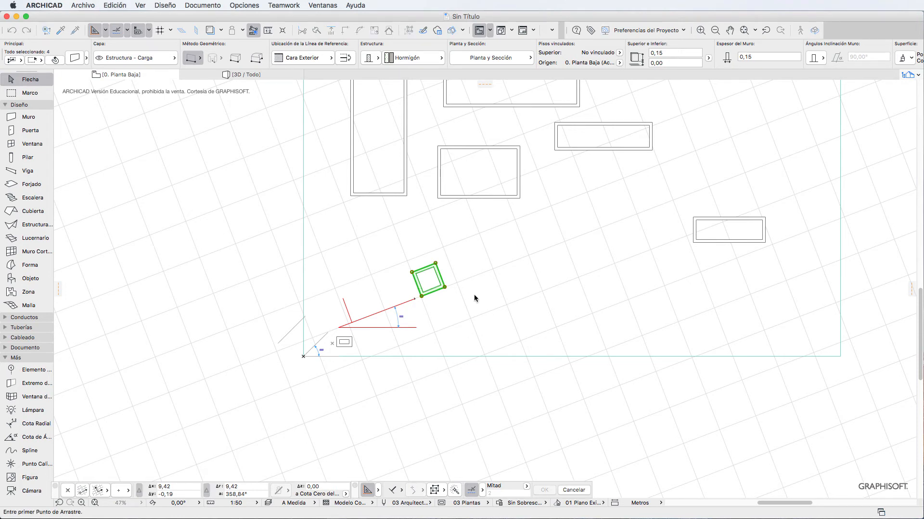
click(444, 287)
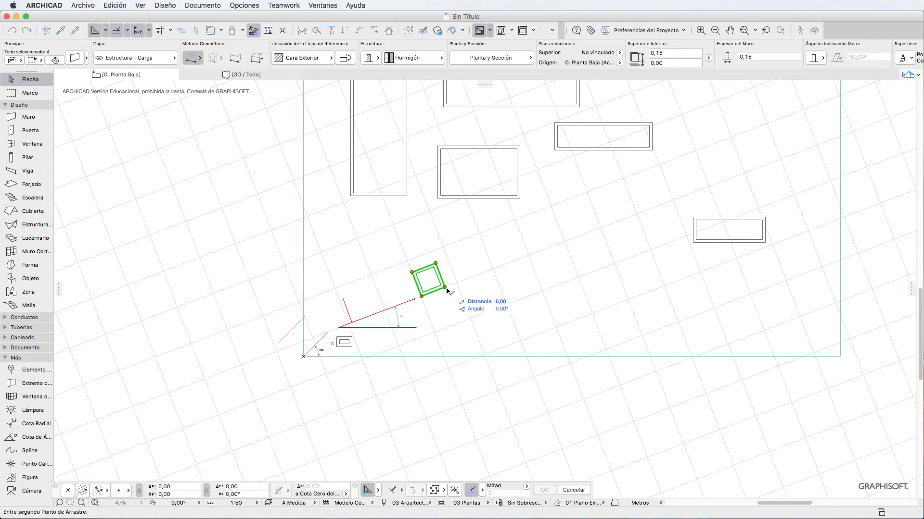
click(461, 327)
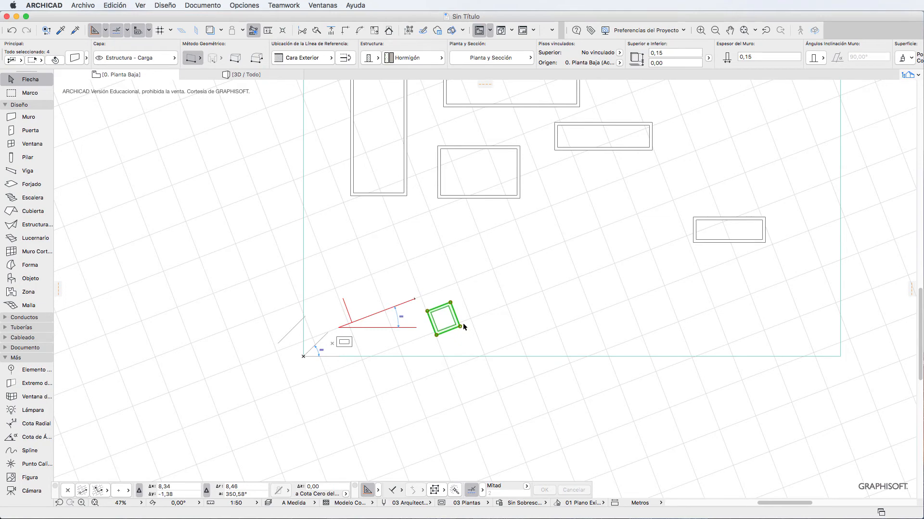
Step: Place a copy of the selected tilted wall square above and to the right of the original, following the inclined line's perpendicular and parallel directions
right_click(472, 313)
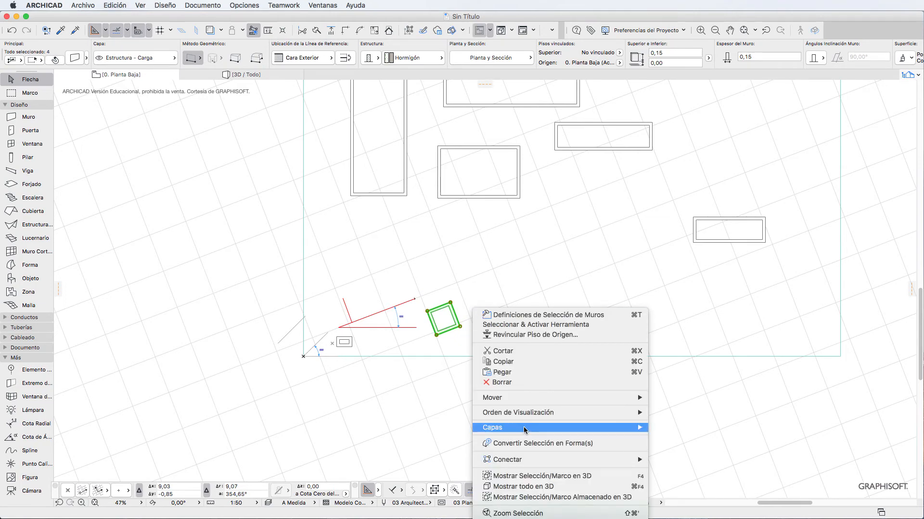
mouse_move(523, 399)
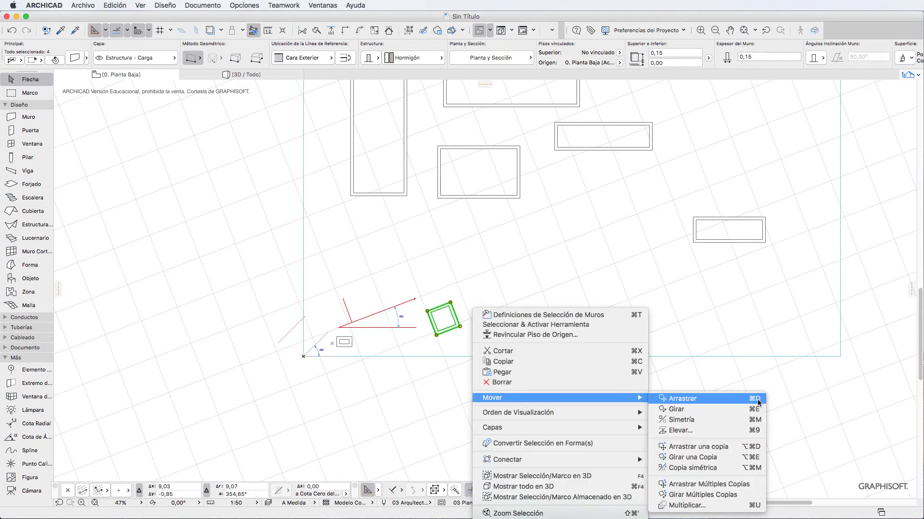
click(698, 447)
click(428, 311)
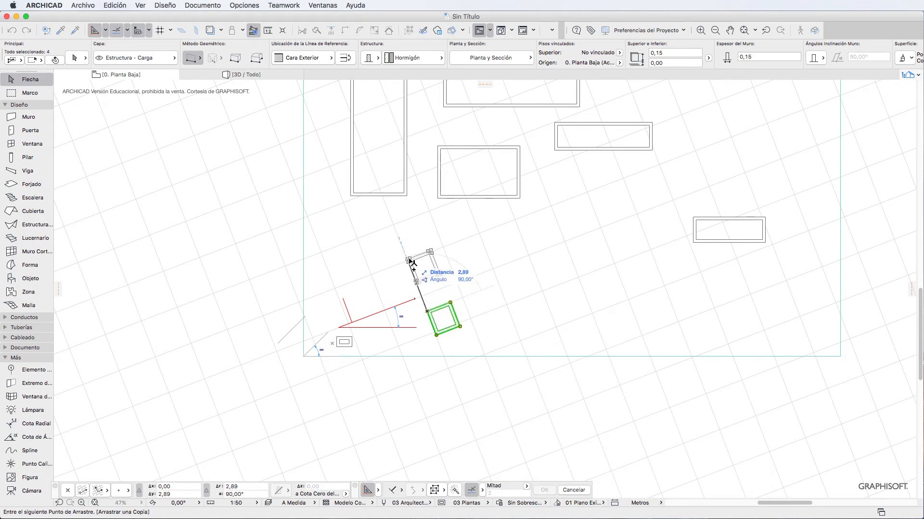
click(408, 260)
click(439, 274)
click(500, 257)
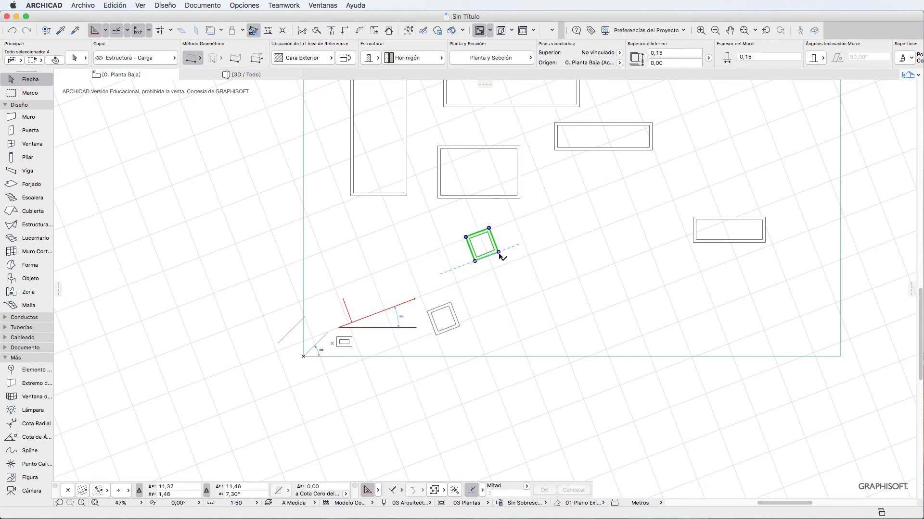
click(507, 272)
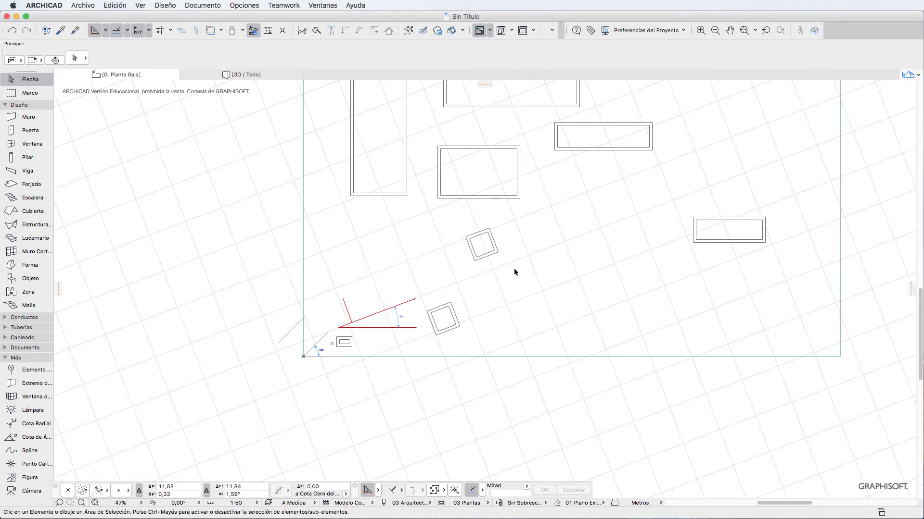
Step: Draw a rotated wall rectangle aligned with the tilted grid in the empty area left of the large rectangle
scroll(514, 270, down, 3)
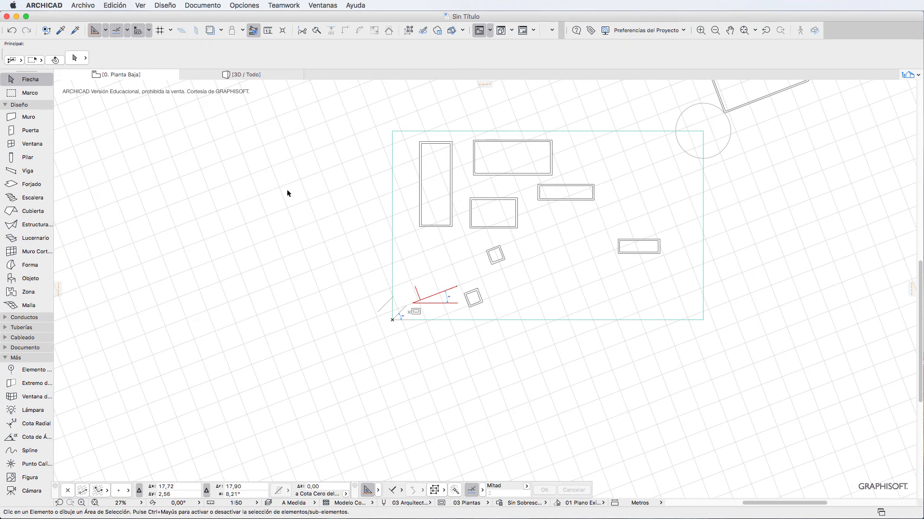
click(24, 118)
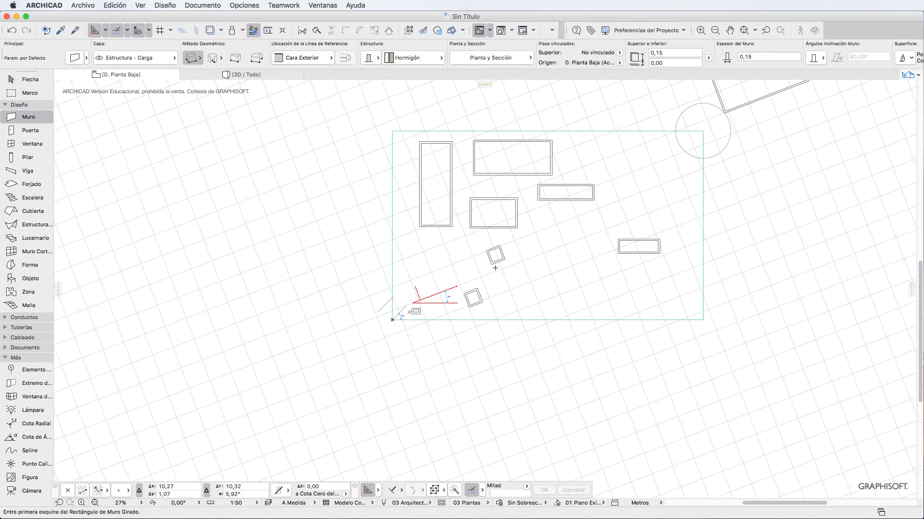
click(277, 308)
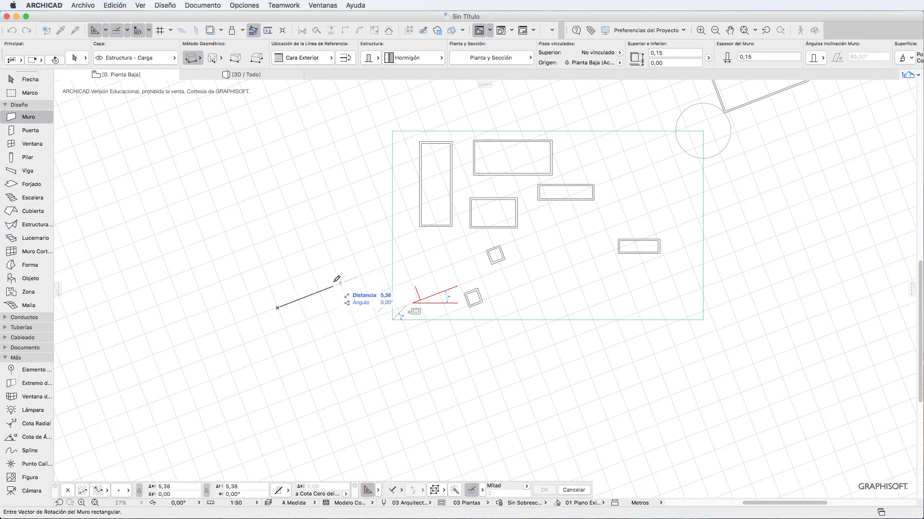
click(369, 269)
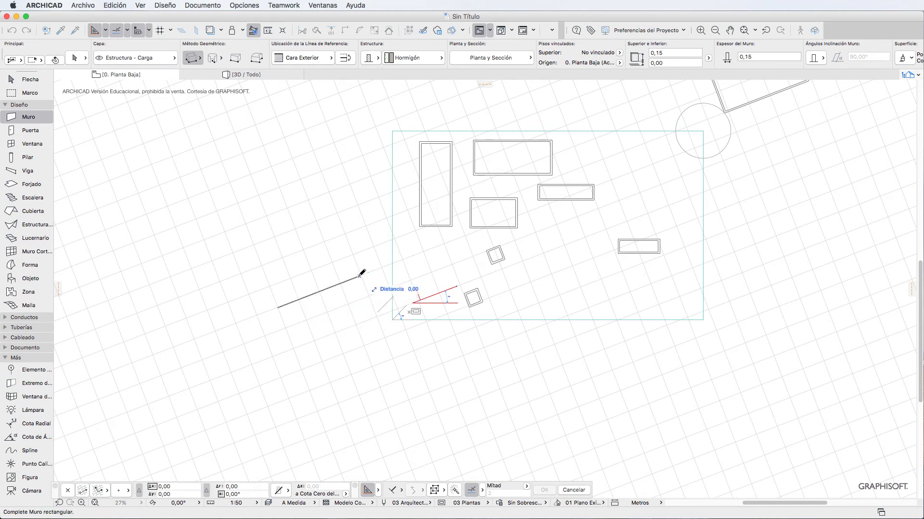
click(344, 235)
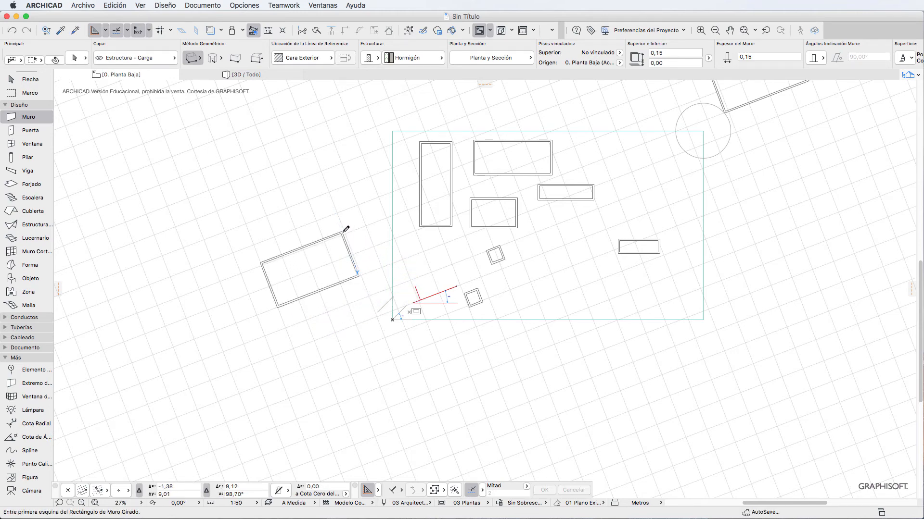
Step: Turn on construction grid snapping and draw a tilted wall rectangle about 7.41 by 4 m above the previous tilted one
scroll(313, 299, up, 5)
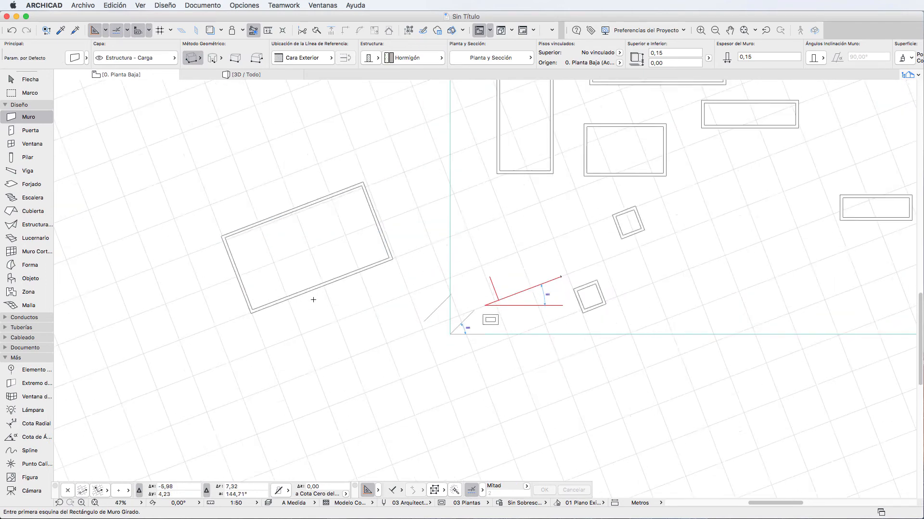
click(125, 492)
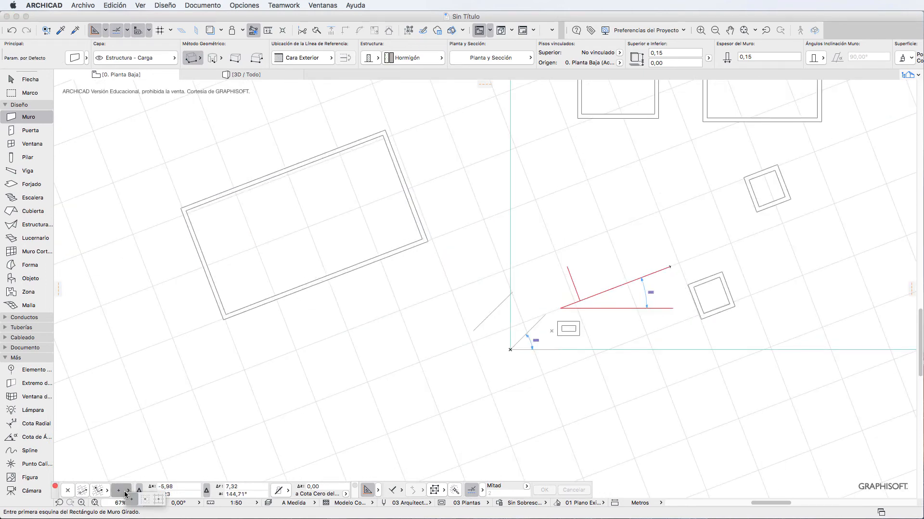
click(158, 500)
scroll(218, 451, down, 4)
scroll(220, 320, up, 3)
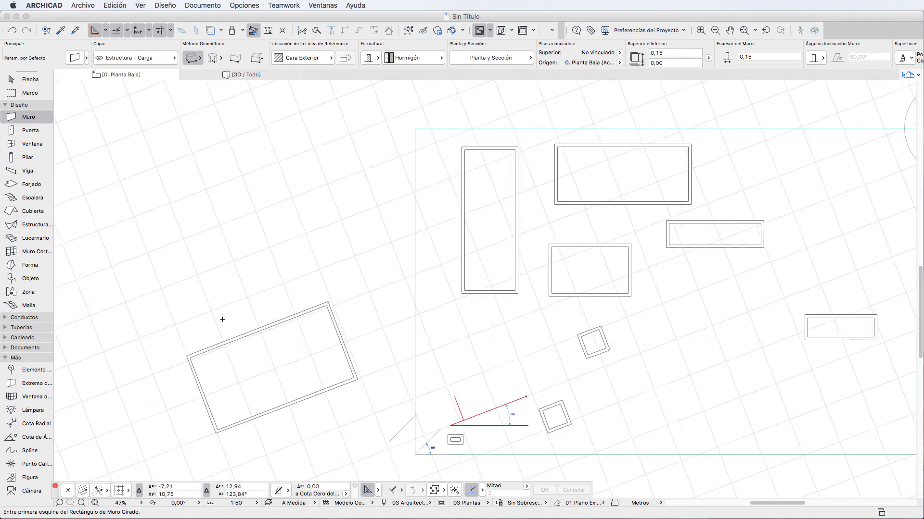
click(150, 283)
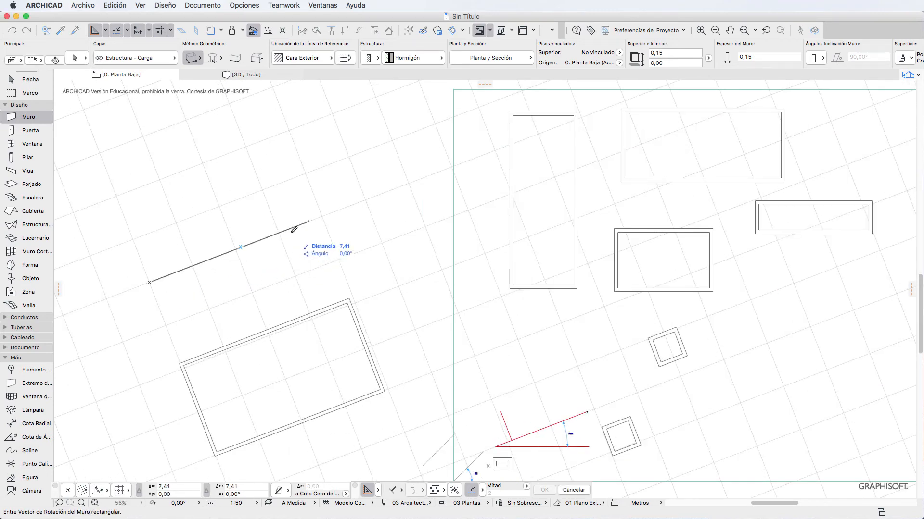
click(309, 222)
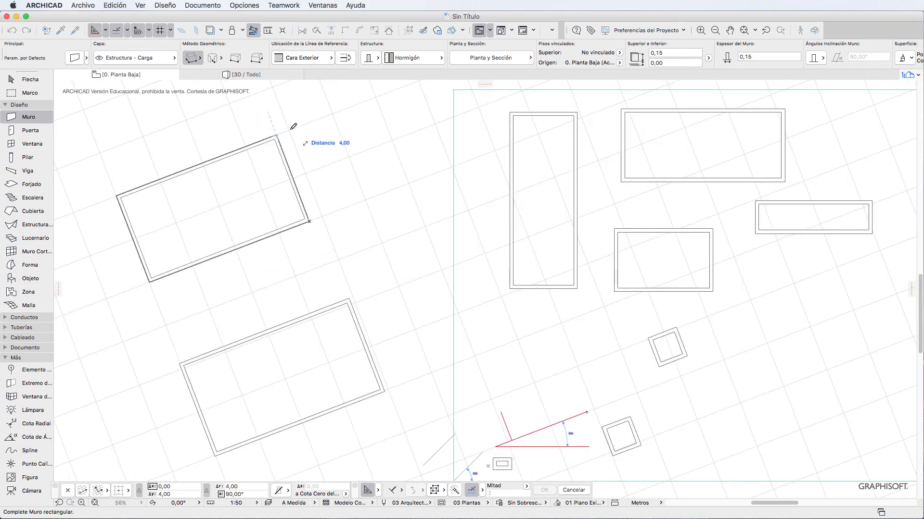
click(293, 130)
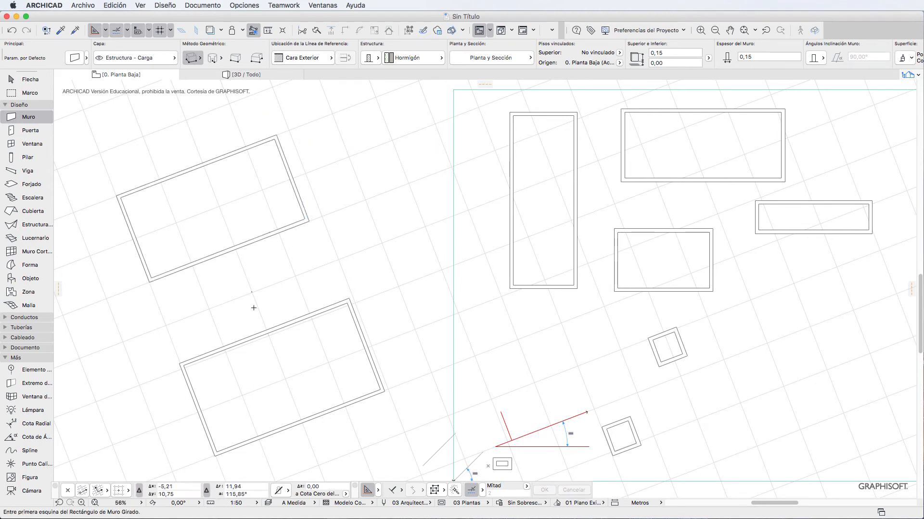
Step: Draw another, larger tilted wall rectangle about 9.85 by 6 m above the two tilted rectangles on the left
scroll(403, 386, down, 5)
scroll(404, 387, up, 3)
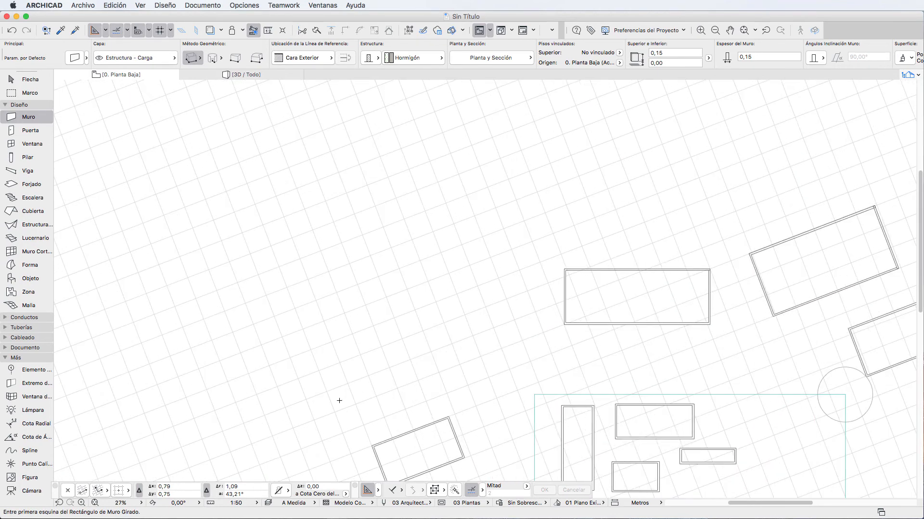
click(356, 404)
click(460, 364)
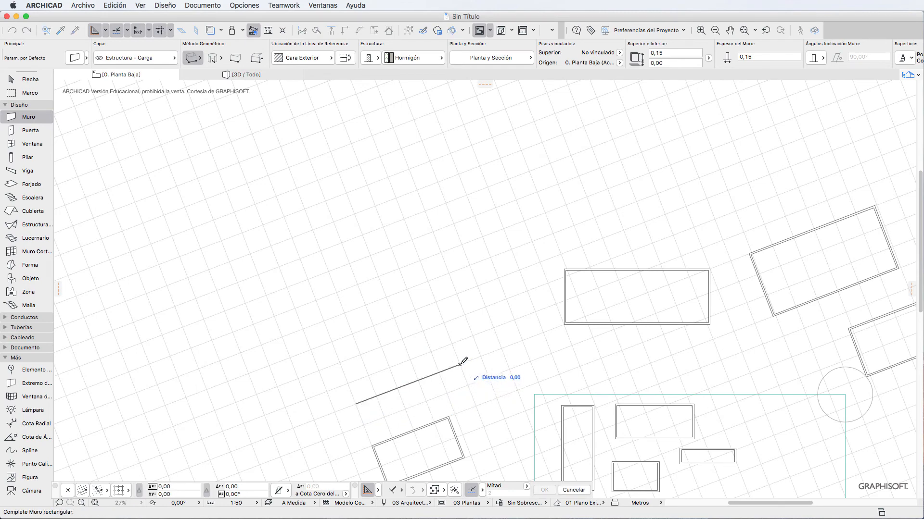
click(436, 303)
Step: Dimension the upper long side of the largest left-hand tilted rectangle and set the dimension's text size to 6
scroll(498, 359, down, 3)
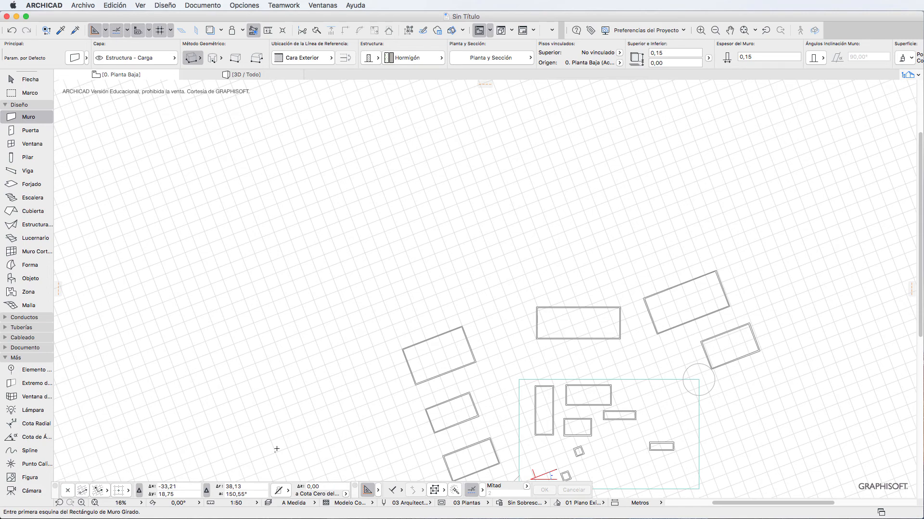
scroll(276, 449, up, 3)
click(25, 347)
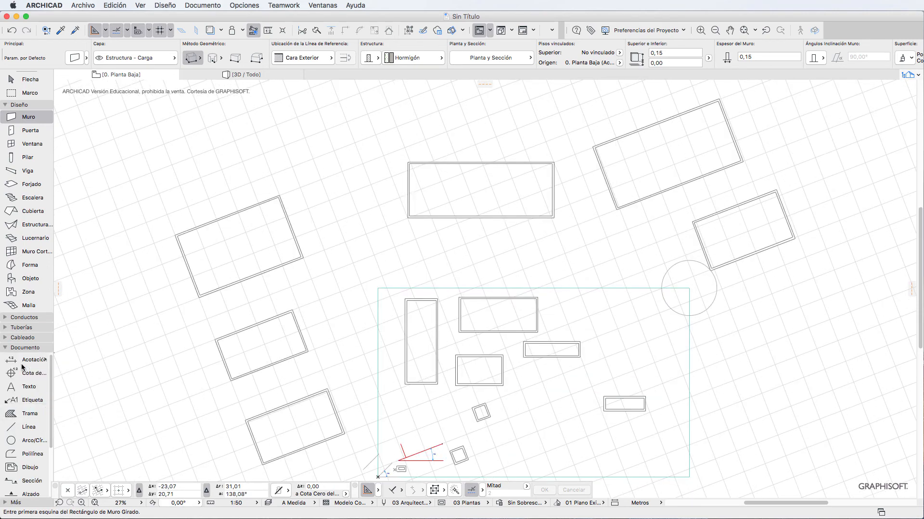
click(33, 360)
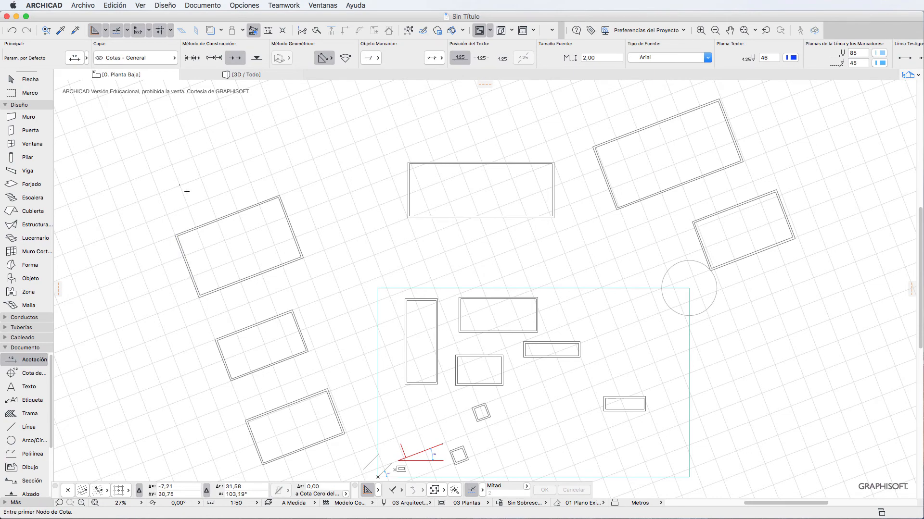
scroll(186, 192, up, 5)
click(157, 278)
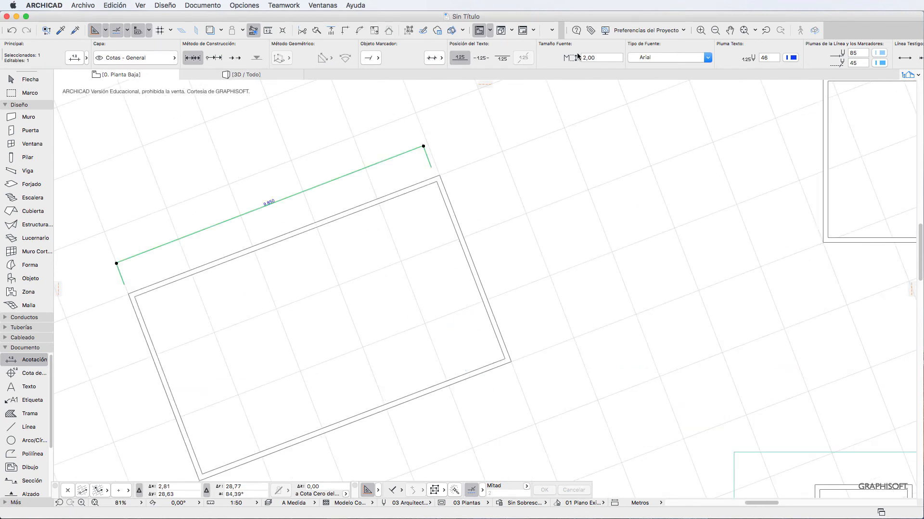
click(577, 58)
key(Return)
key(Escape)
Step: Dimension the right short side of the same tilted rectangle and set the dimension's text size to 6,00
click(512, 361)
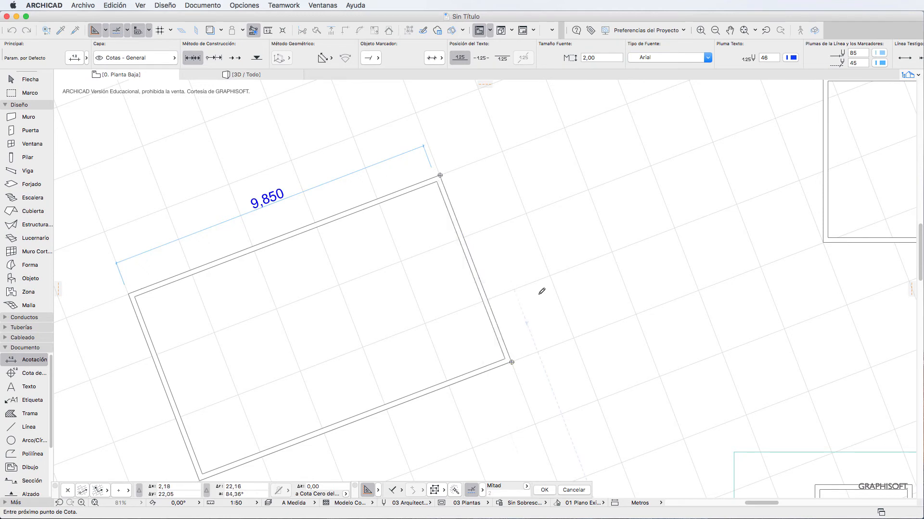
double_click(514, 269)
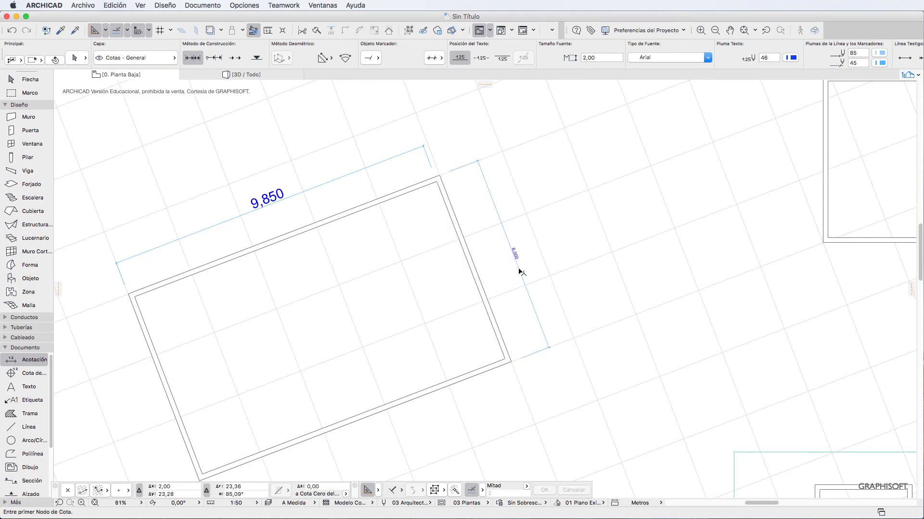
click(520, 268)
click(605, 58)
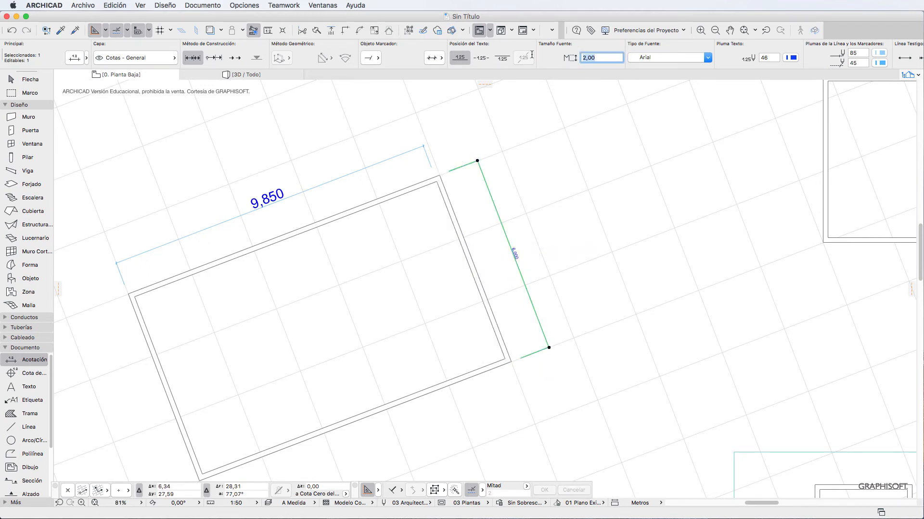
text(6)
key(Return)
key(Escape)
drag(604, 56, 555, 56)
text(6,00)
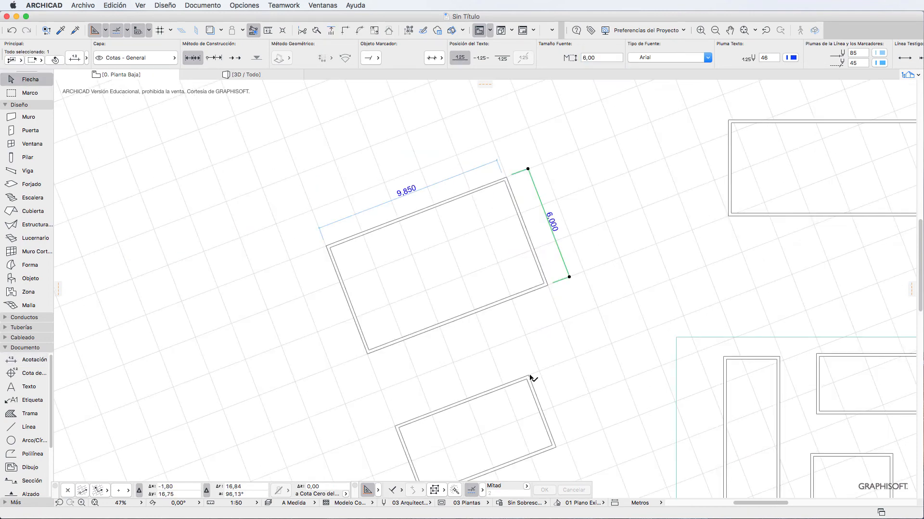
Step: Extend the selected short-side dimension chain to the two right-hand corners of the tilted rectangle below, and deselect it
click(531, 376)
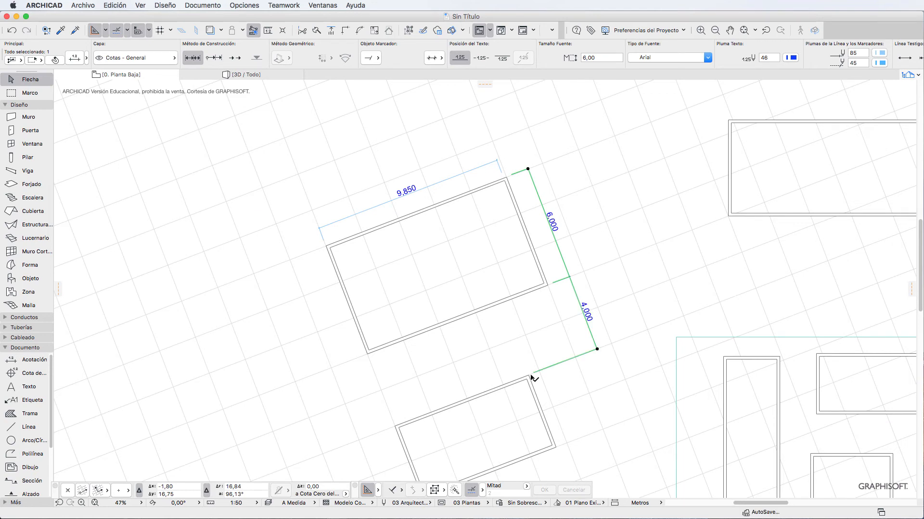
click(555, 447)
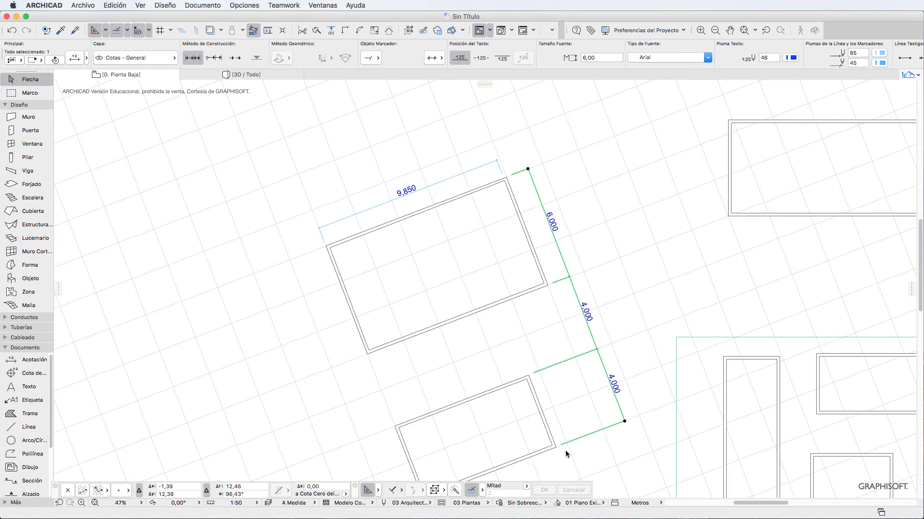
scroll(558, 438, down, 5)
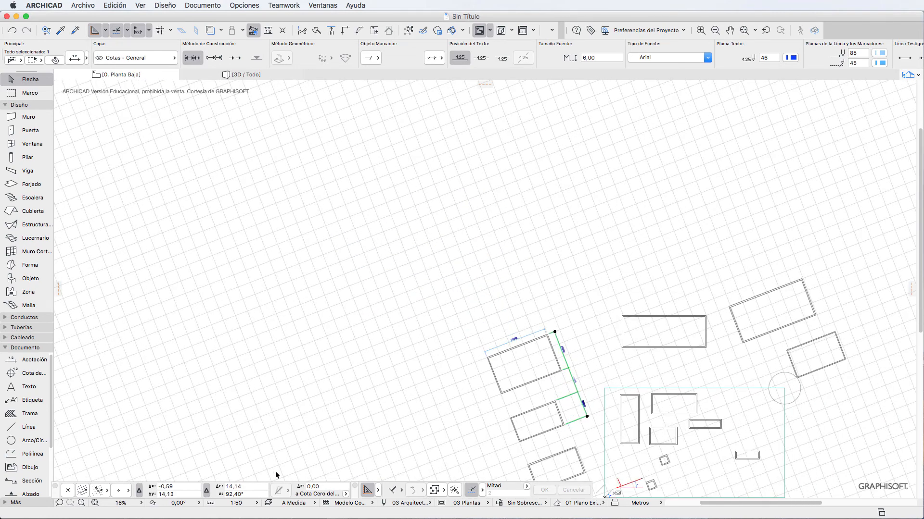
click(97, 503)
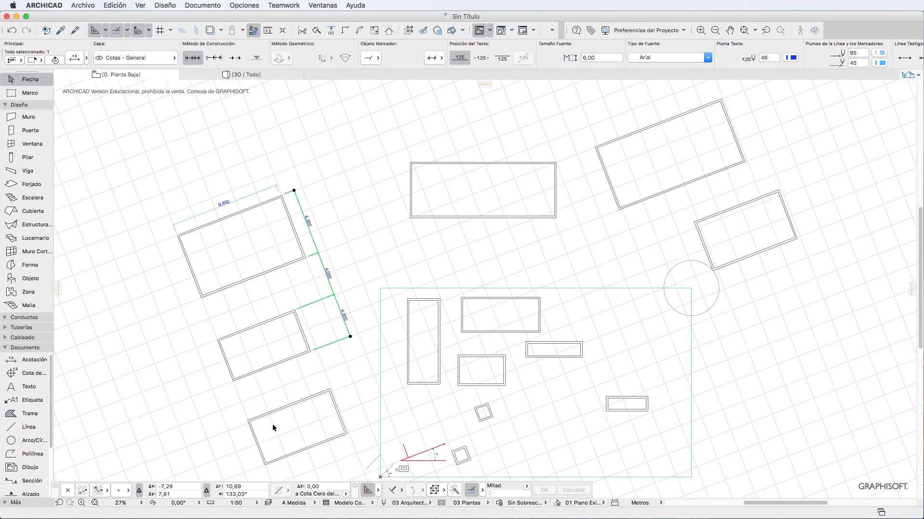
click(214, 426)
Step: Switch the displayed grid from rotated to orthogonal and back to rotated
click(103, 492)
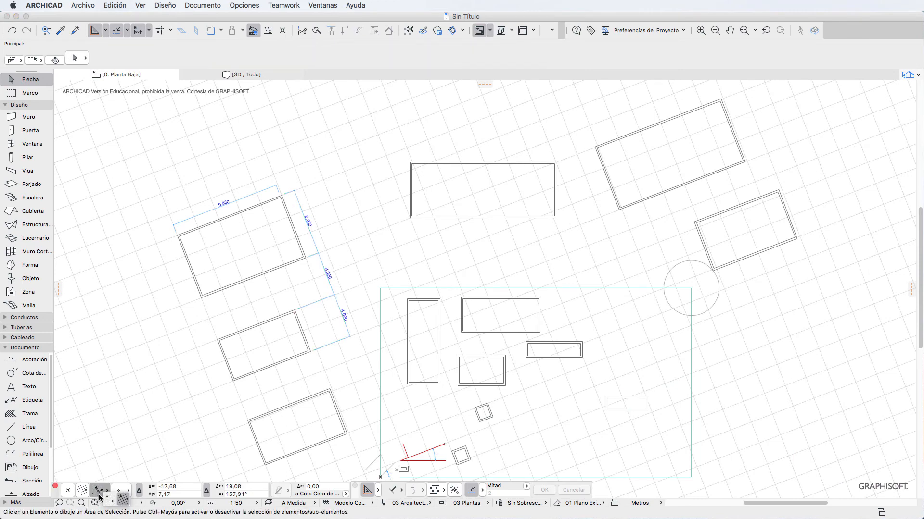
click(110, 501)
scroll(192, 444, down, 5)
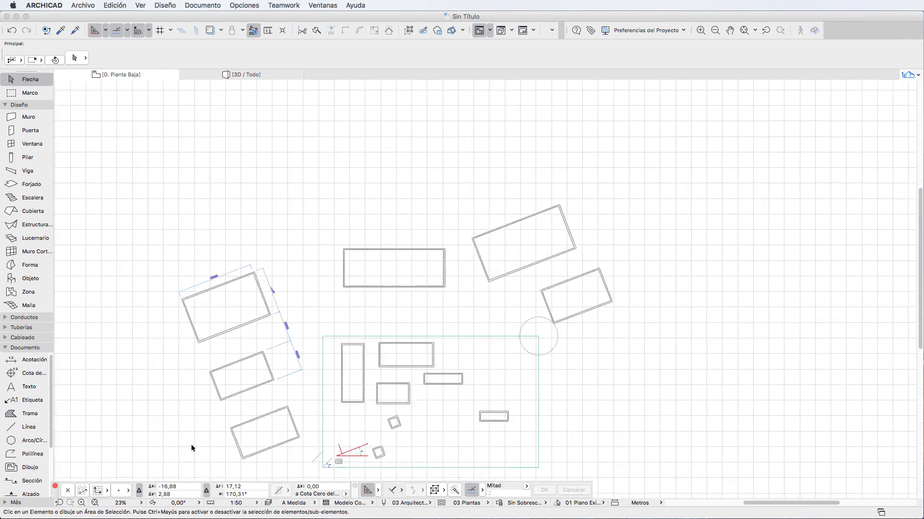
click(95, 503)
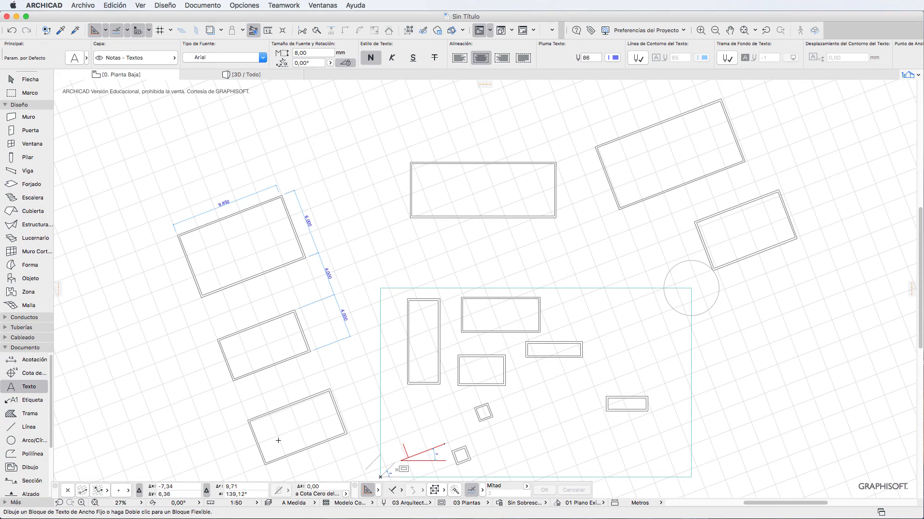
Step: Turn off snapping to the construction grid
click(128, 491)
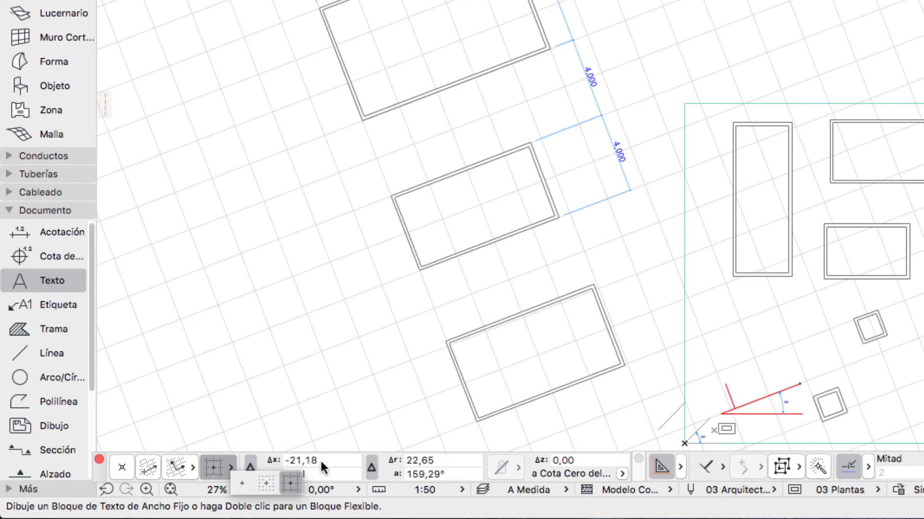
click(242, 483)
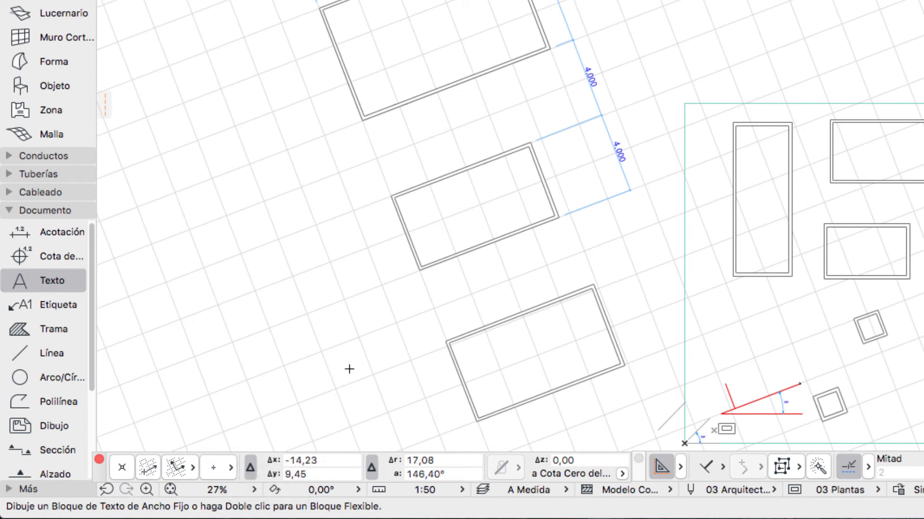
Step: Open the Redes & Fondo settings, examine the main grid spacing and the rotated grid's origin and angle, and accept the dialog
scroll(348, 368, down, 3)
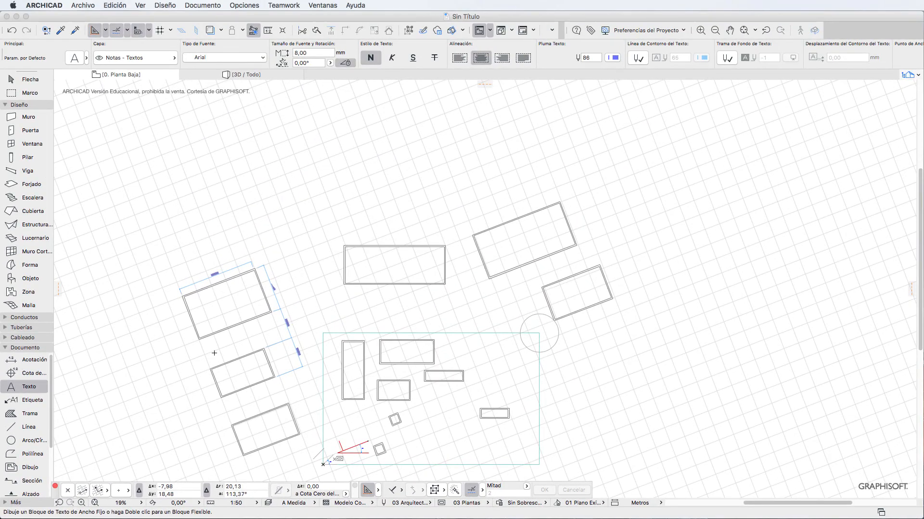
click(140, 5)
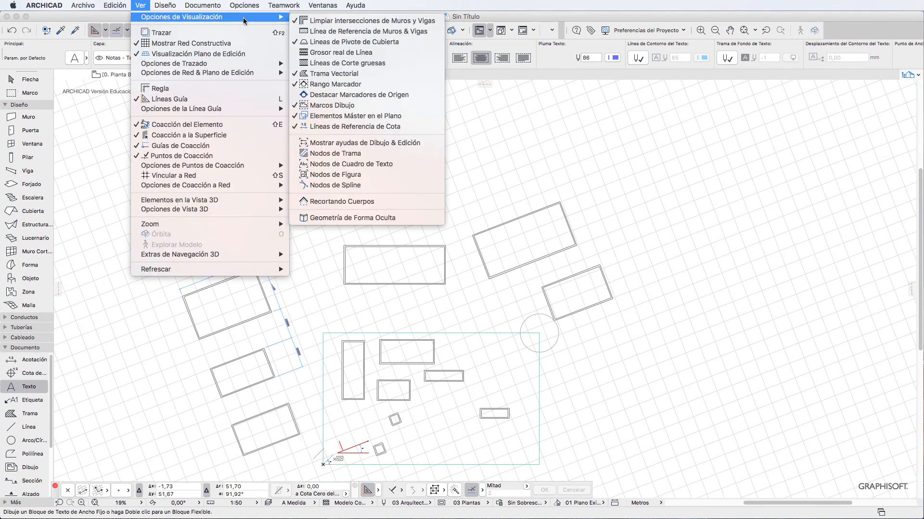
mouse_move(239, 76)
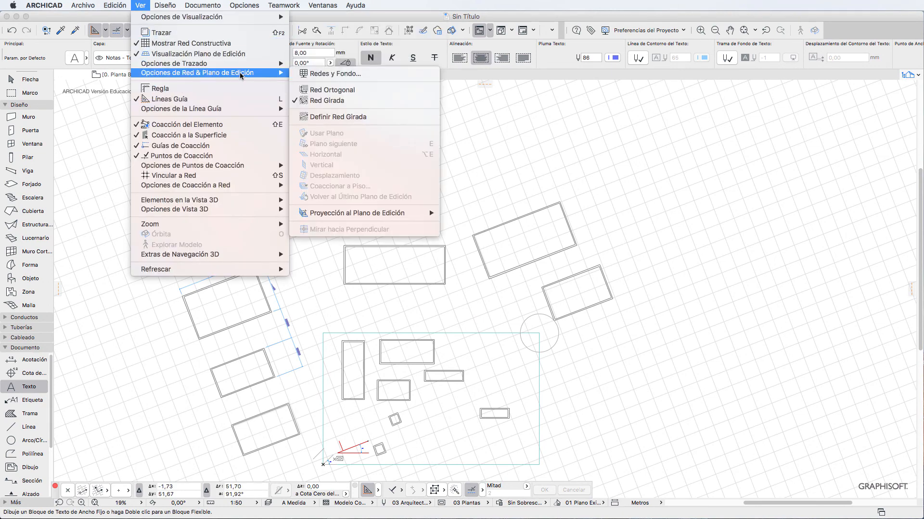
click(304, 75)
drag(537, 188, 265, 141)
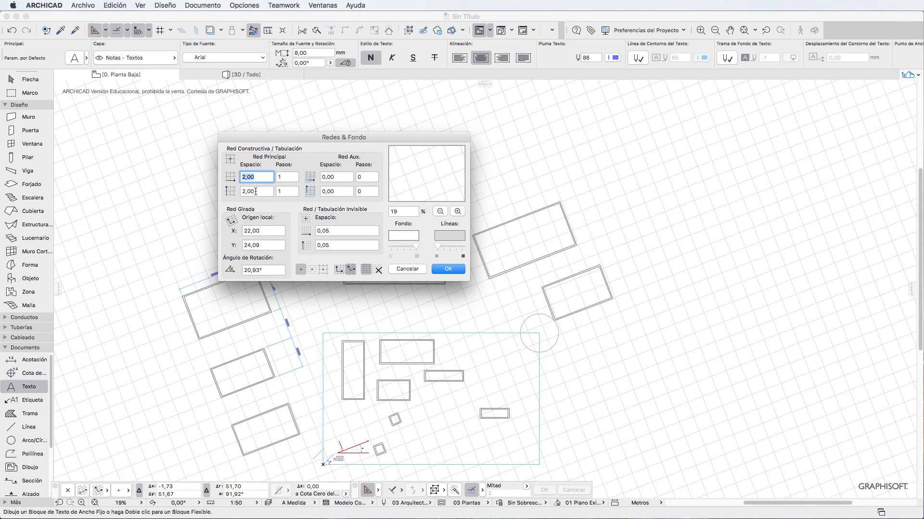
click(451, 269)
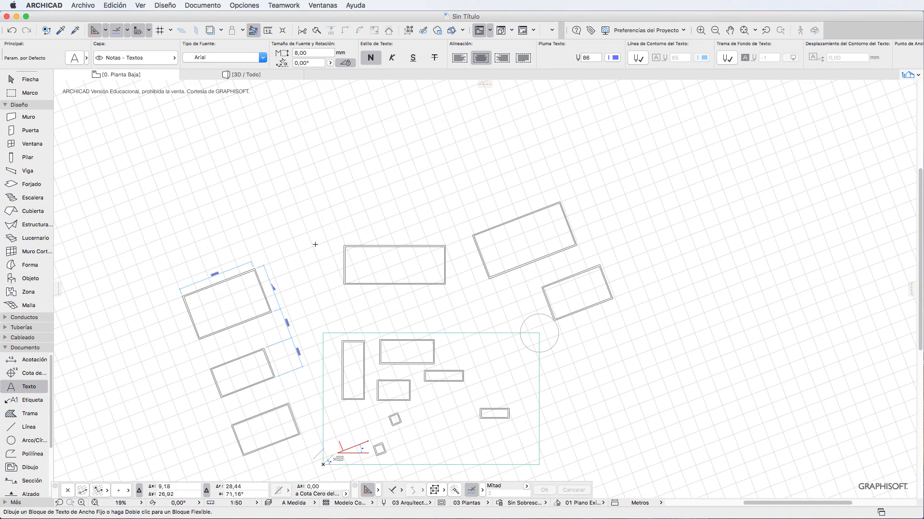
Step: Turn on snapping to the construction grid and draw two separate parallel lines, each one cell long, between rotated grid nodes above the dimensioned rectangle
click(127, 491)
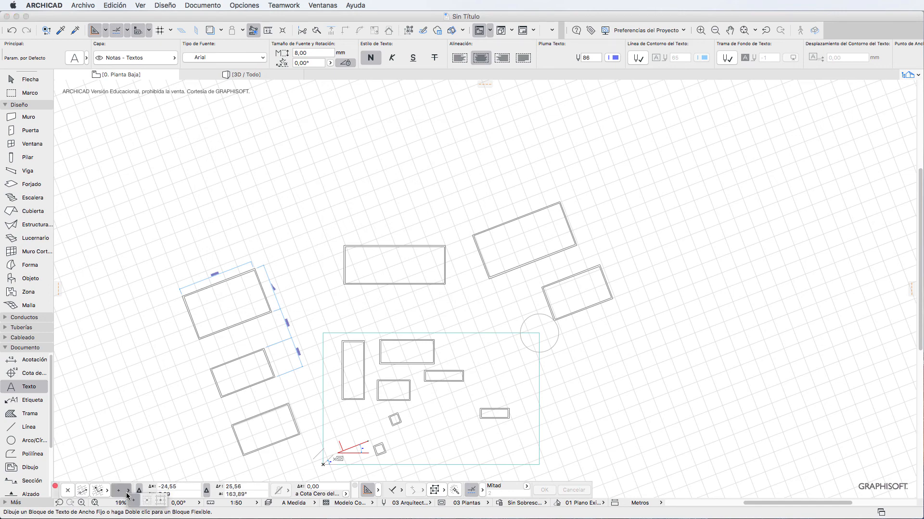
click(160, 501)
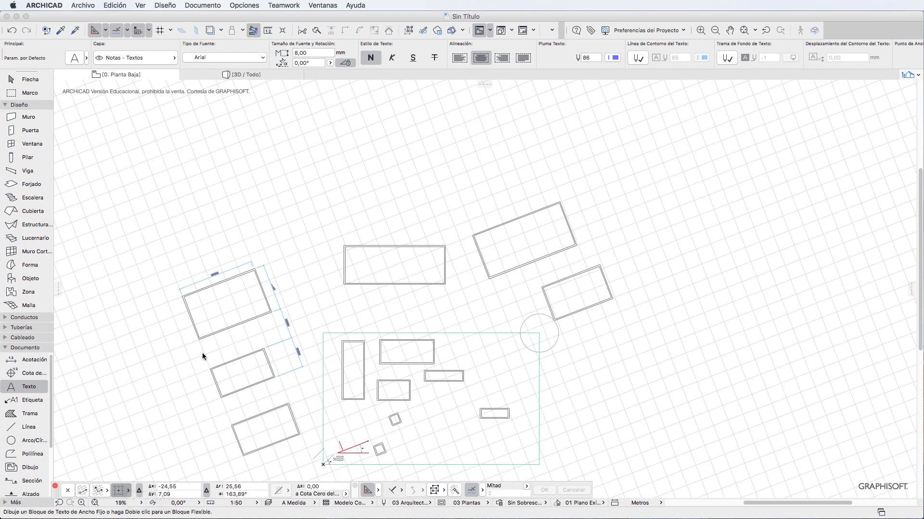
scroll(234, 240, up, 10)
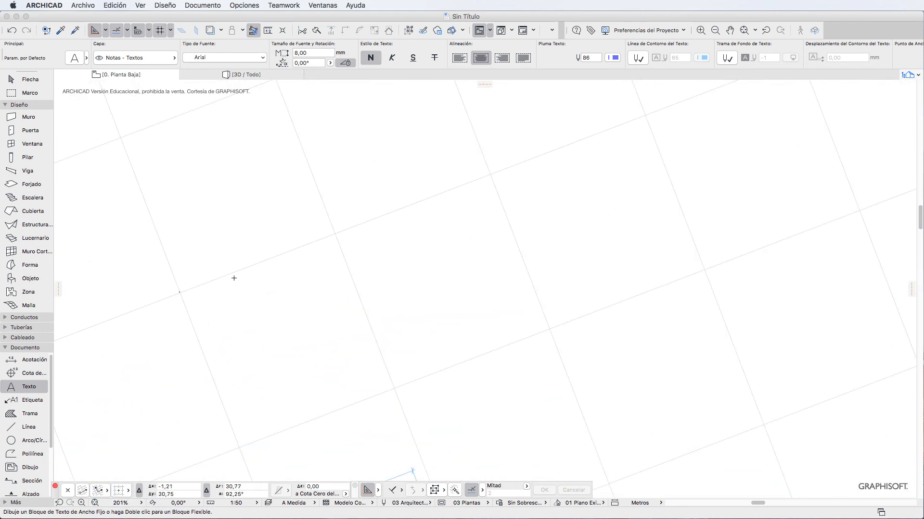
click(180, 293)
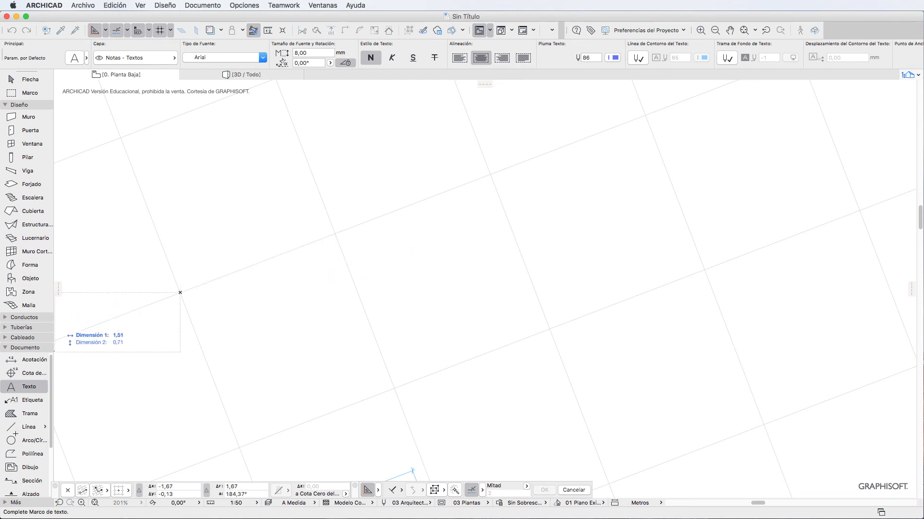
click(15, 438)
click(28, 427)
click(180, 293)
click(315, 249)
click(393, 387)
click(549, 329)
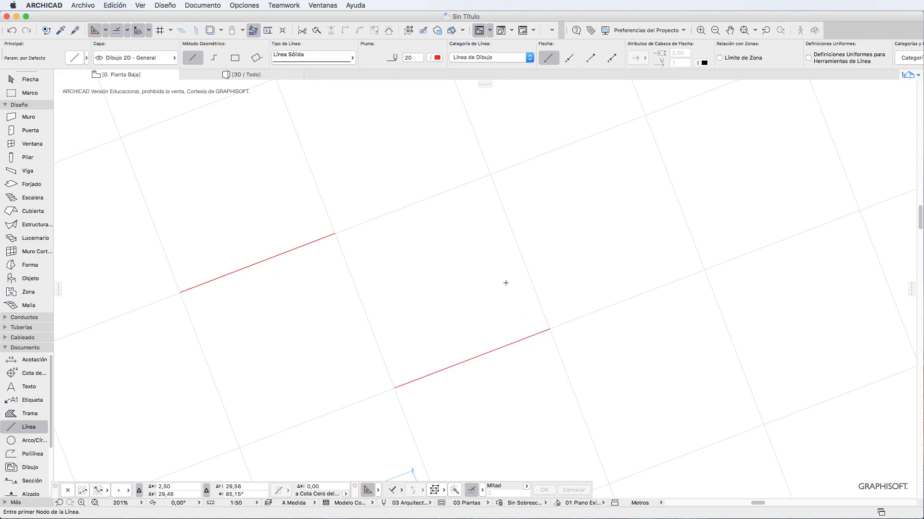
Step: Toggle the construction grid snapping, ending with it turned on
scroll(505, 283, down, 5)
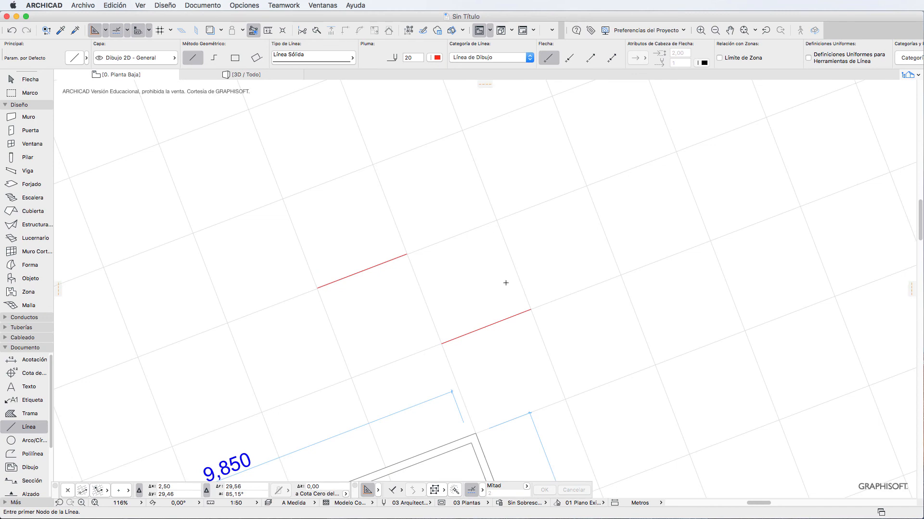
key(s)
key(alt+s)
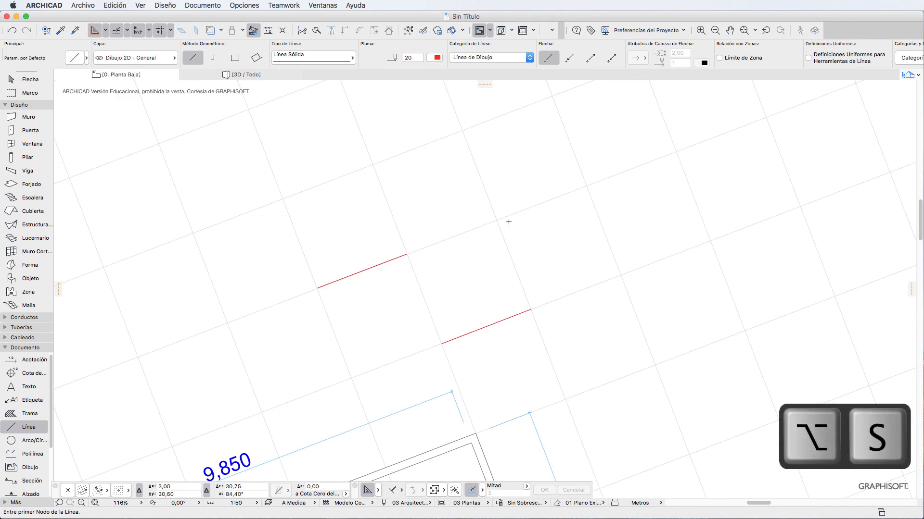
key(alt+s)
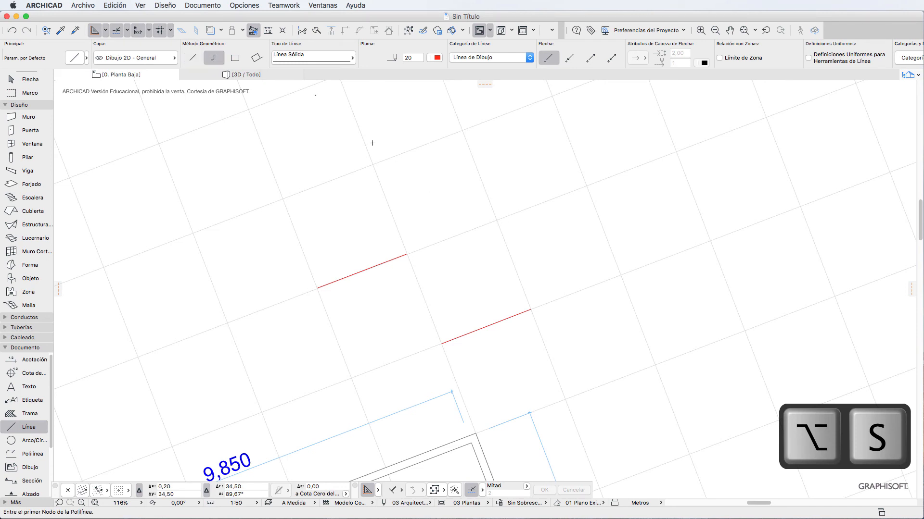
Step: Draw a stepped polyline of seven segments, each one grid cell (2,00) long, through the rotated grid nodes beside the two lines
click(497, 219)
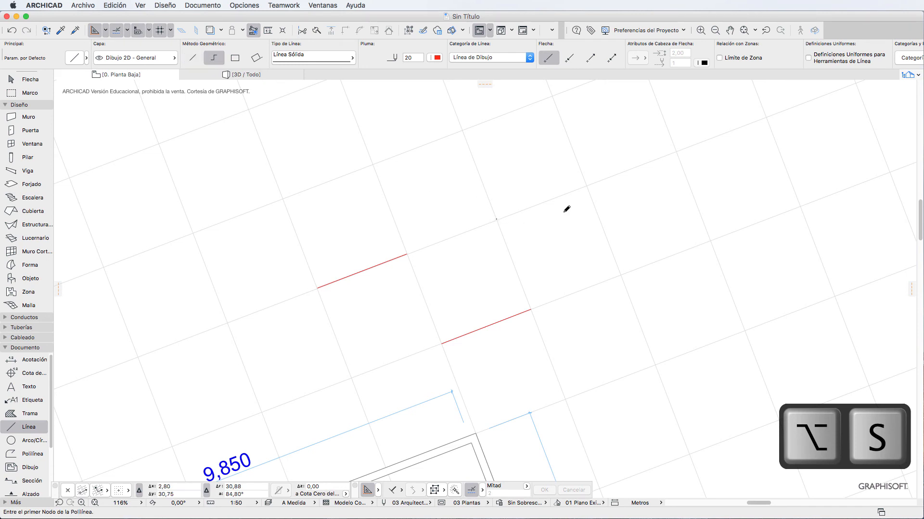
click(587, 185)
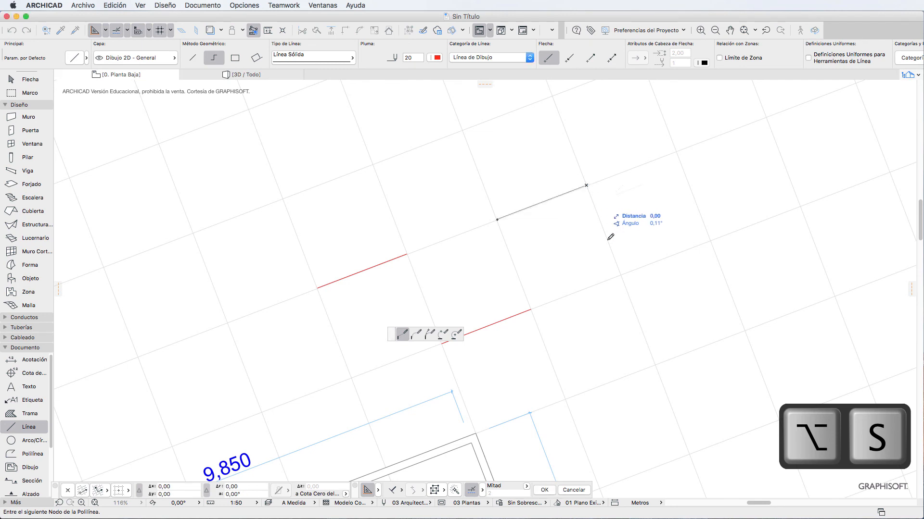
click(620, 275)
click(710, 240)
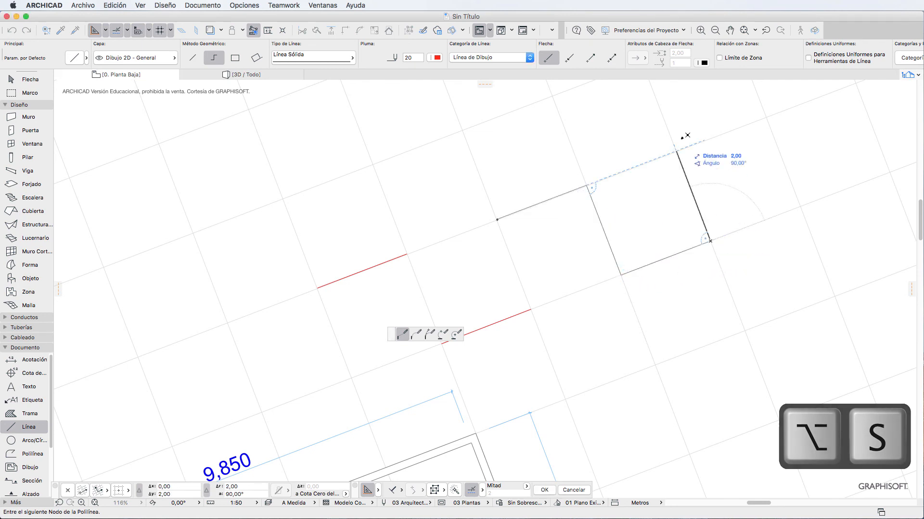
click(741, 329)
click(655, 365)
click(689, 455)
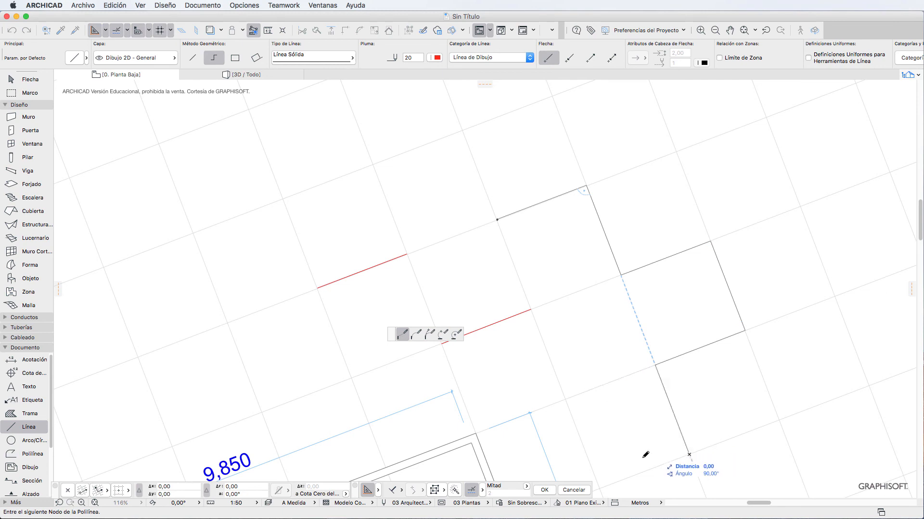
double_click(623, 469)
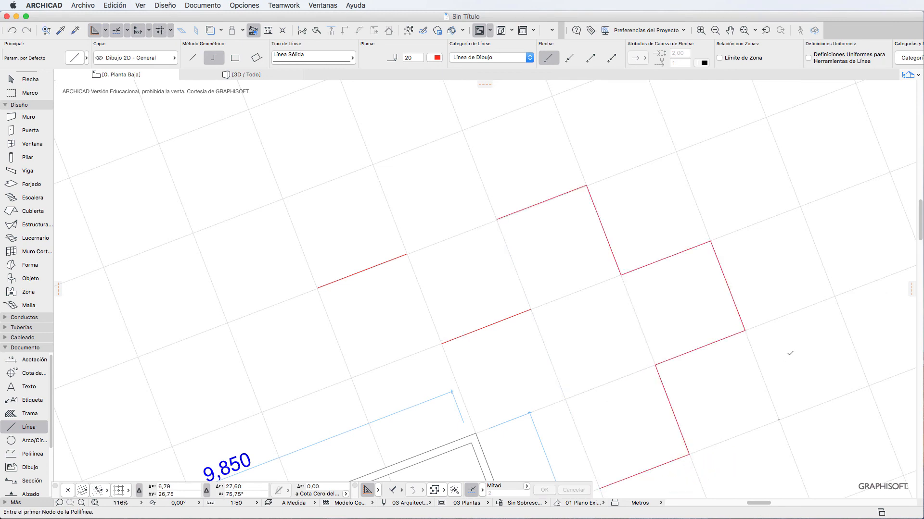
Step: Turn off grid snapping and draw an irregular closed five-cornered polyline freely in the empty area below the stepped polyline
scroll(743, 337, down, 5)
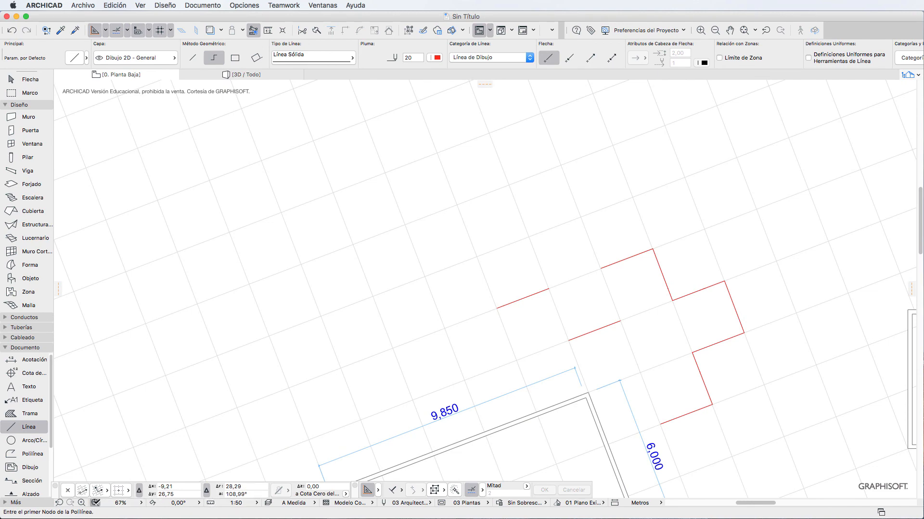
click(95, 503)
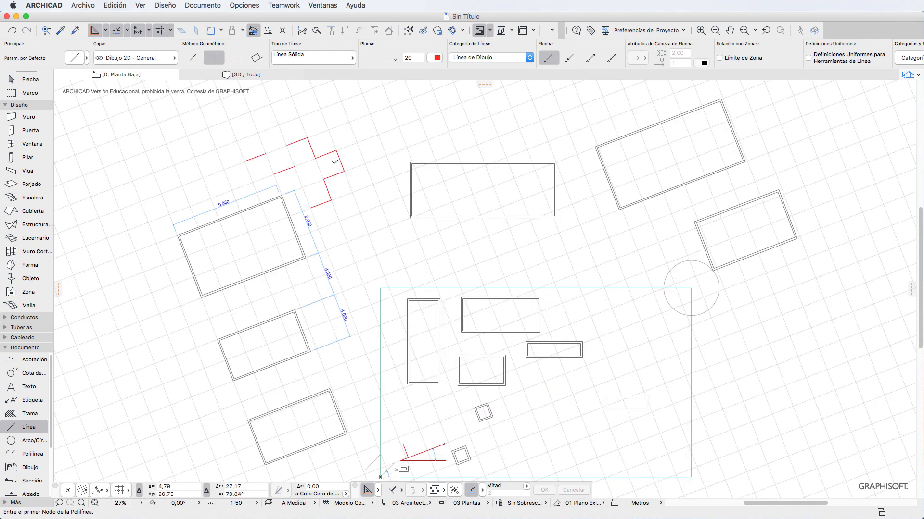
scroll(379, 230, up, 3)
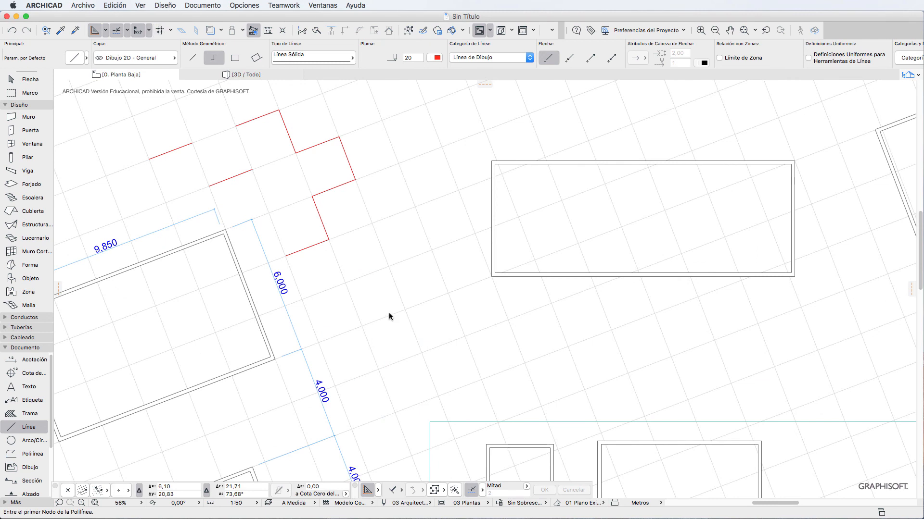
click(369, 306)
click(420, 269)
click(445, 347)
click(507, 339)
click(405, 360)
click(369, 306)
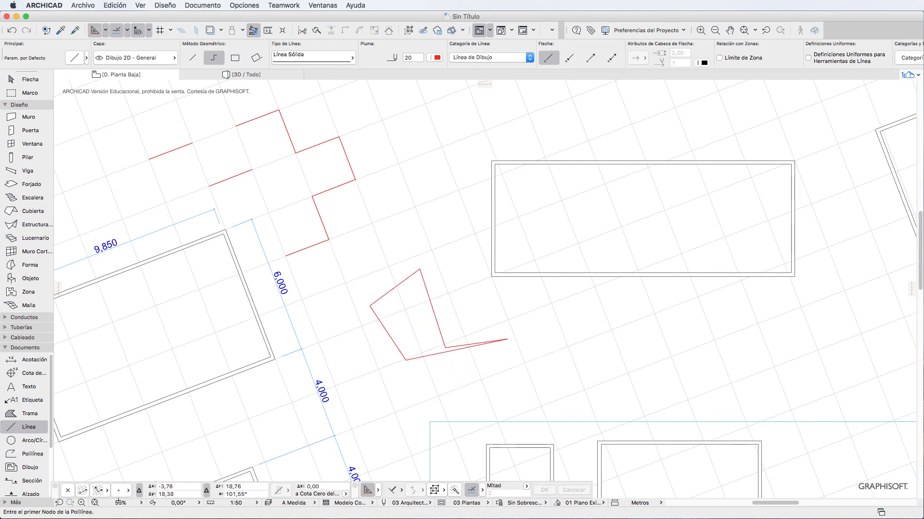
Step: Look through the grid snapping options, keep grid snapping off, and fit the whole plan in view
click(129, 491)
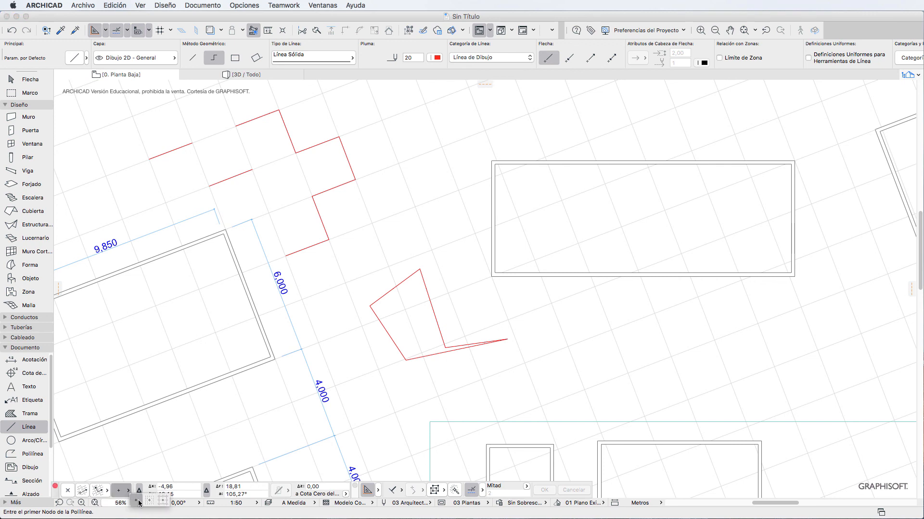
click(148, 502)
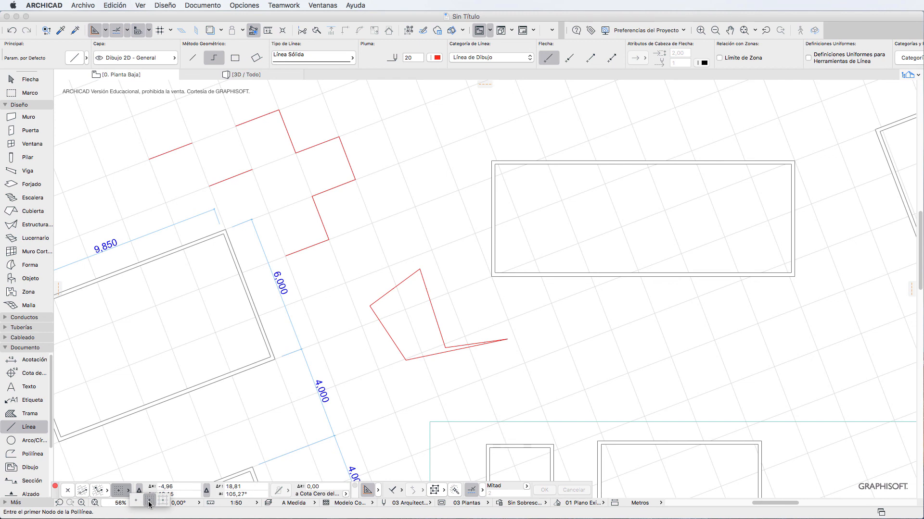
click(136, 501)
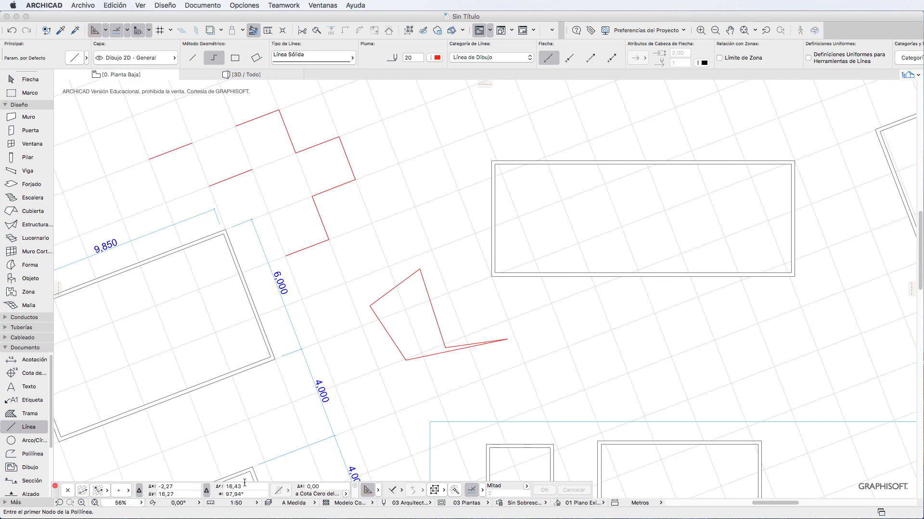
click(94, 503)
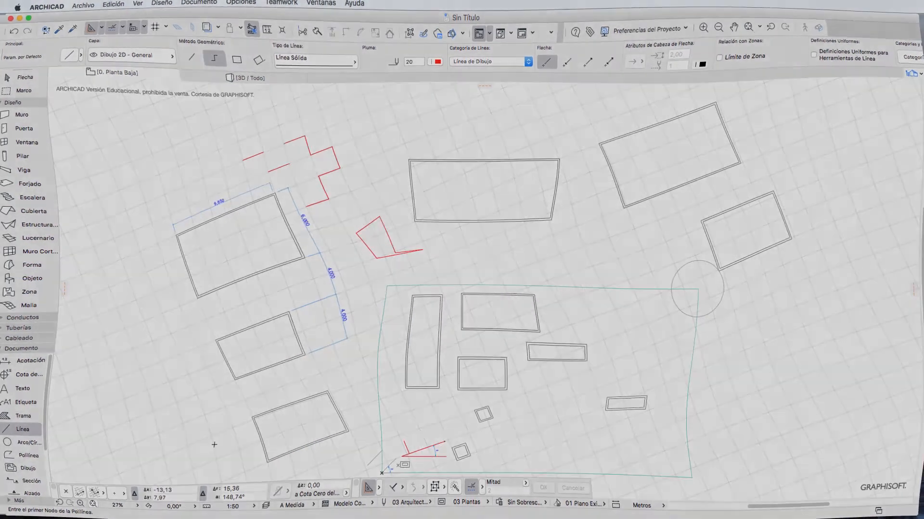